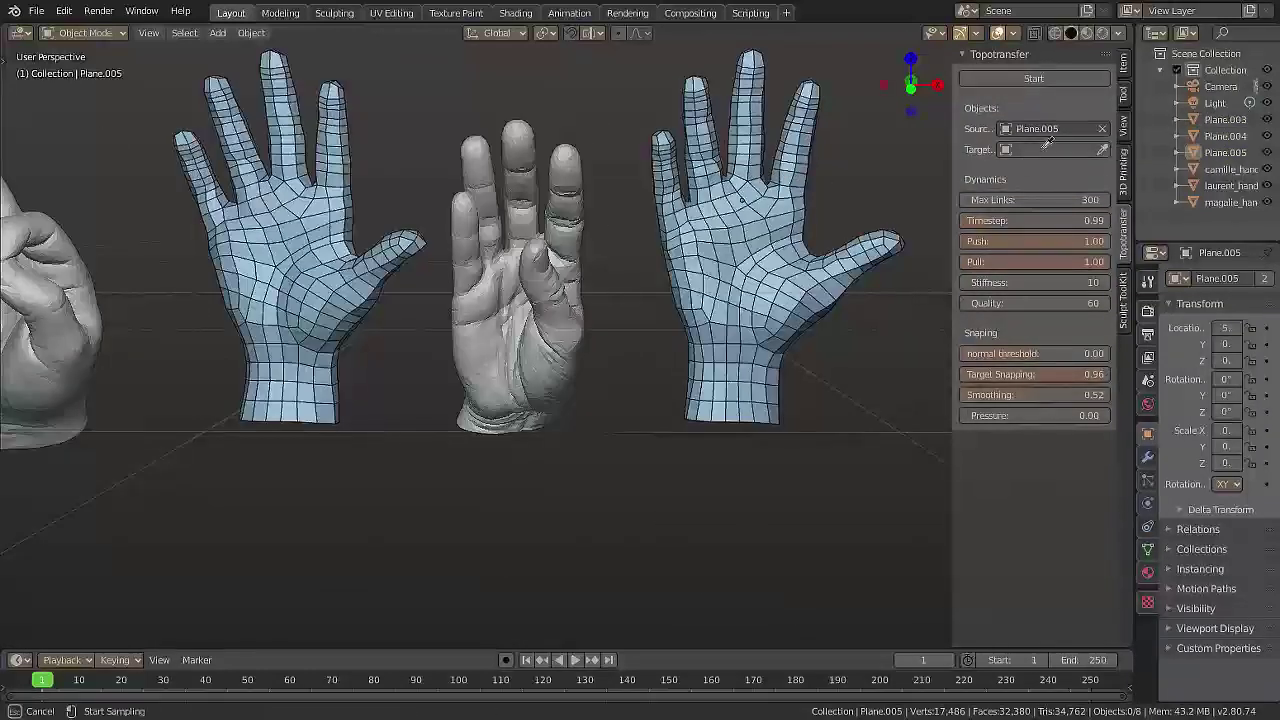
Set Target Snapping to 0.00 and start the live wrap of Plane.005 onto the middle hand
{"action": "key", "text": "BackSpace"}
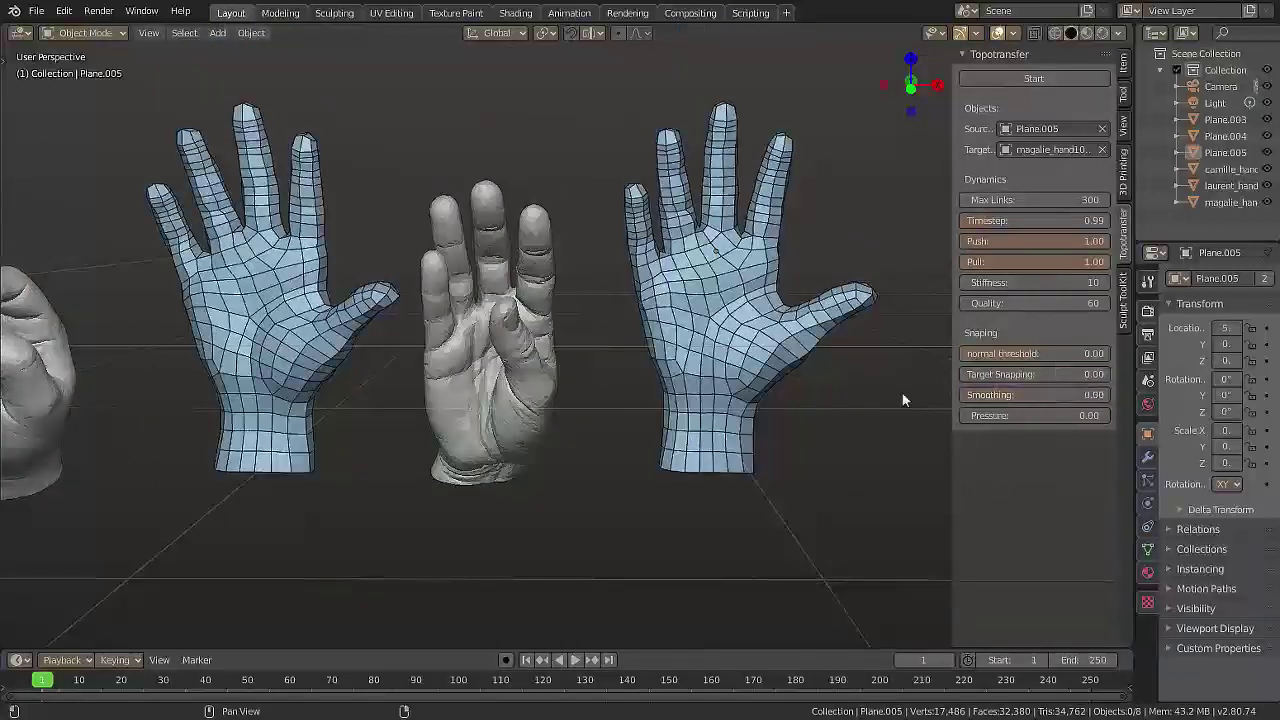
{"action": "middle_click_drag", "start_coordinate": [903, 400], "coordinate": [590, 388], "text": "shift"}
{"action": "left_click", "coordinate": [1027, 78]}
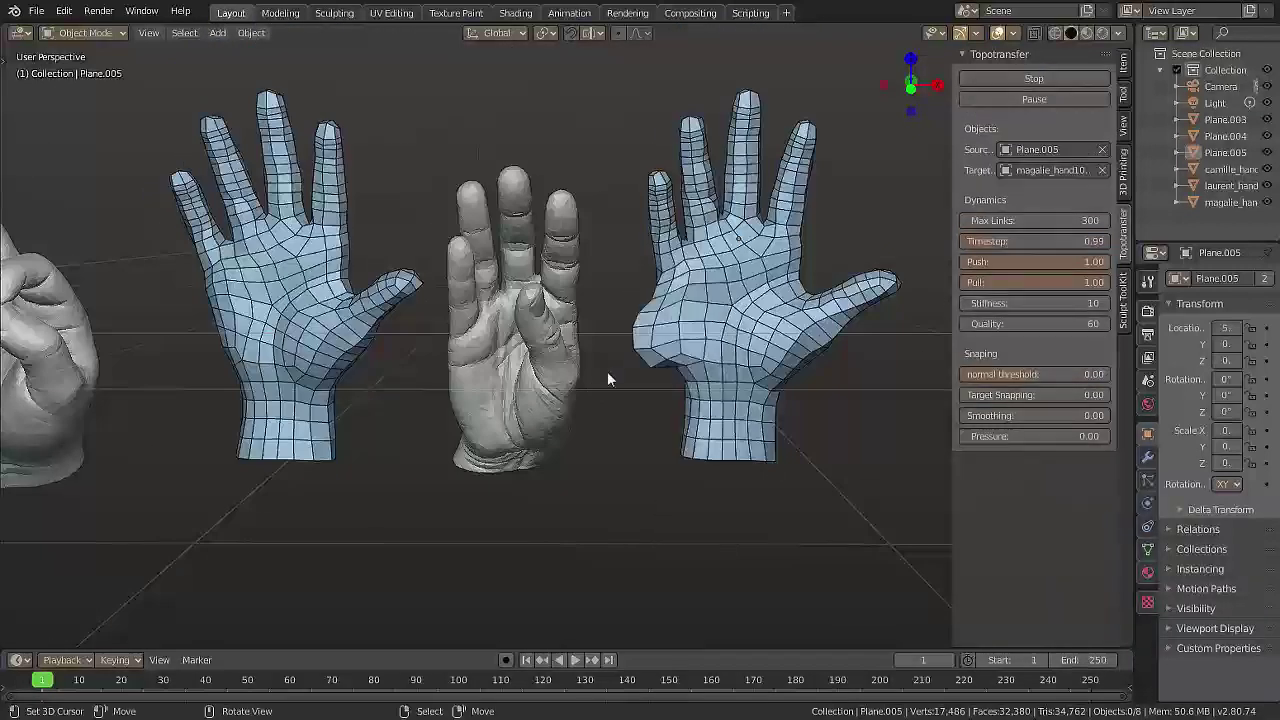
Move the retopo hand onto the sculpt, adjusting Stiffness and setting normal threshold to -1.00
{"action": "right_click_drag", "start_coordinate": [607, 376], "coordinate": [544, 370], "text": "shift"}
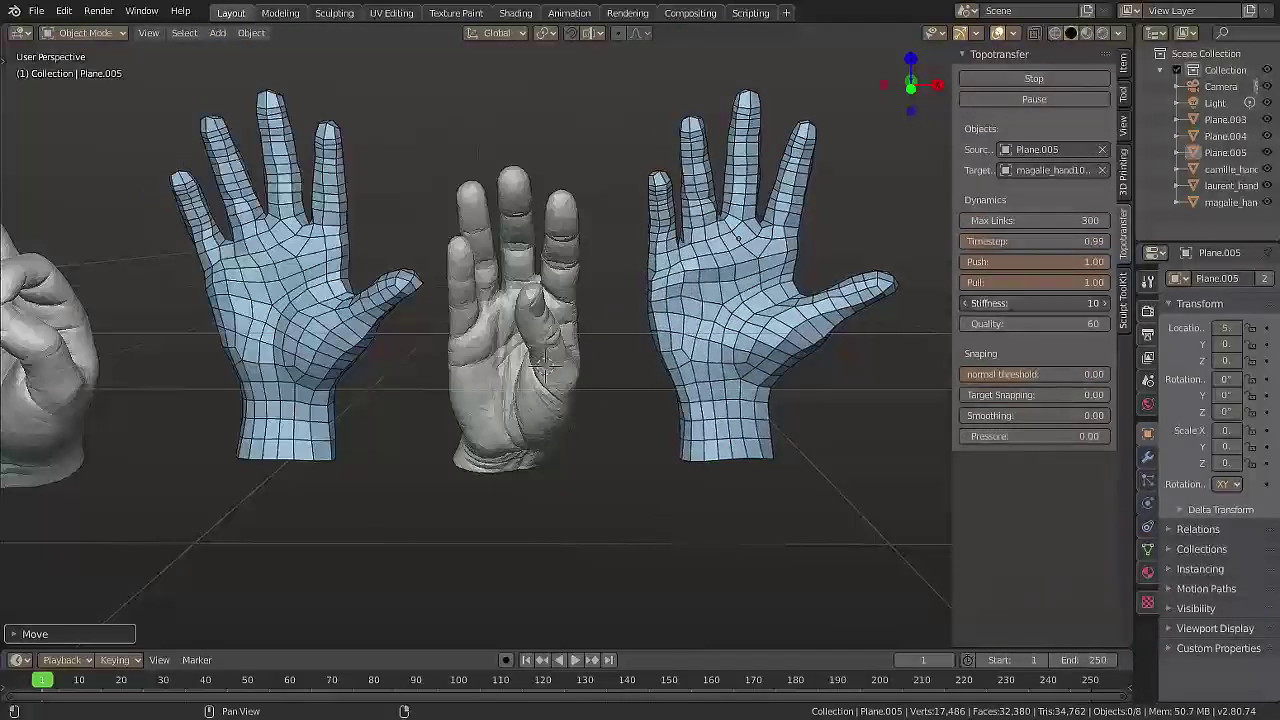
{"action": "left_click_drag", "start_coordinate": [1035, 303], "coordinate": [1070, 303]}
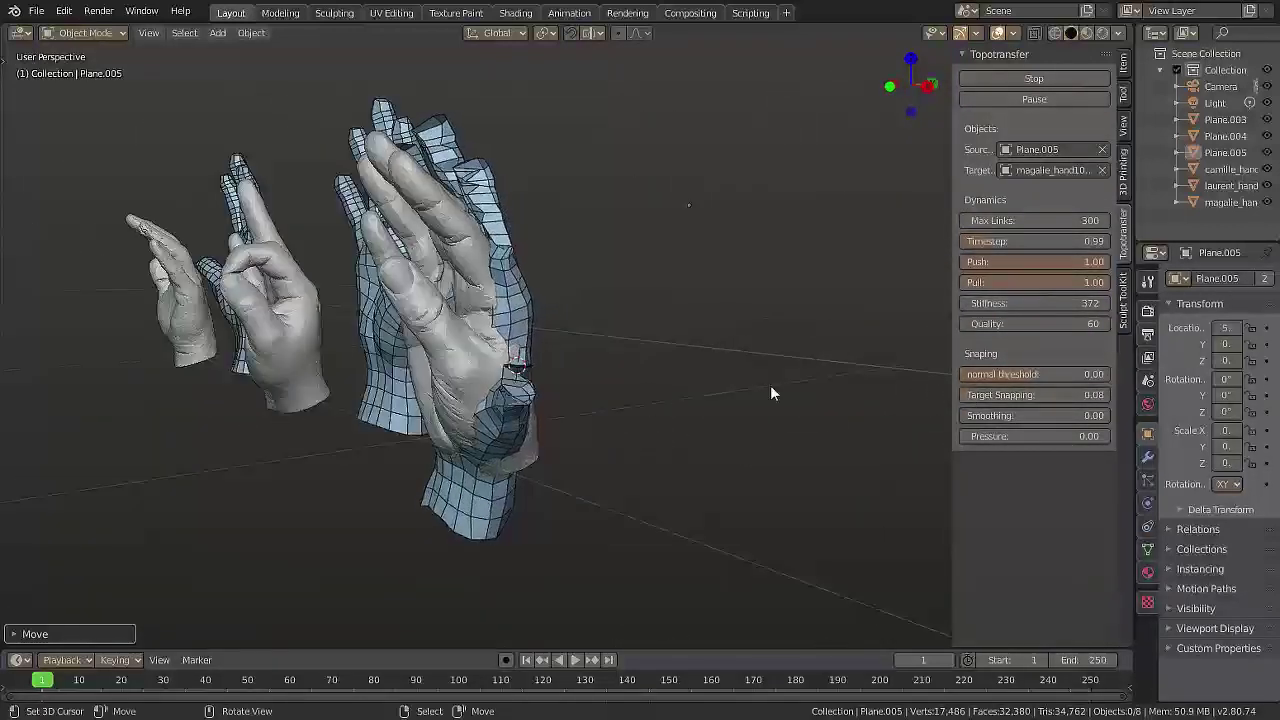
{"action": "middle_click_drag", "start_coordinate": [676, 389], "coordinate": [1031, 395], "text": "shift"}
{"action": "left_click_drag", "start_coordinate": [1031, 374], "coordinate": [995, 374]}
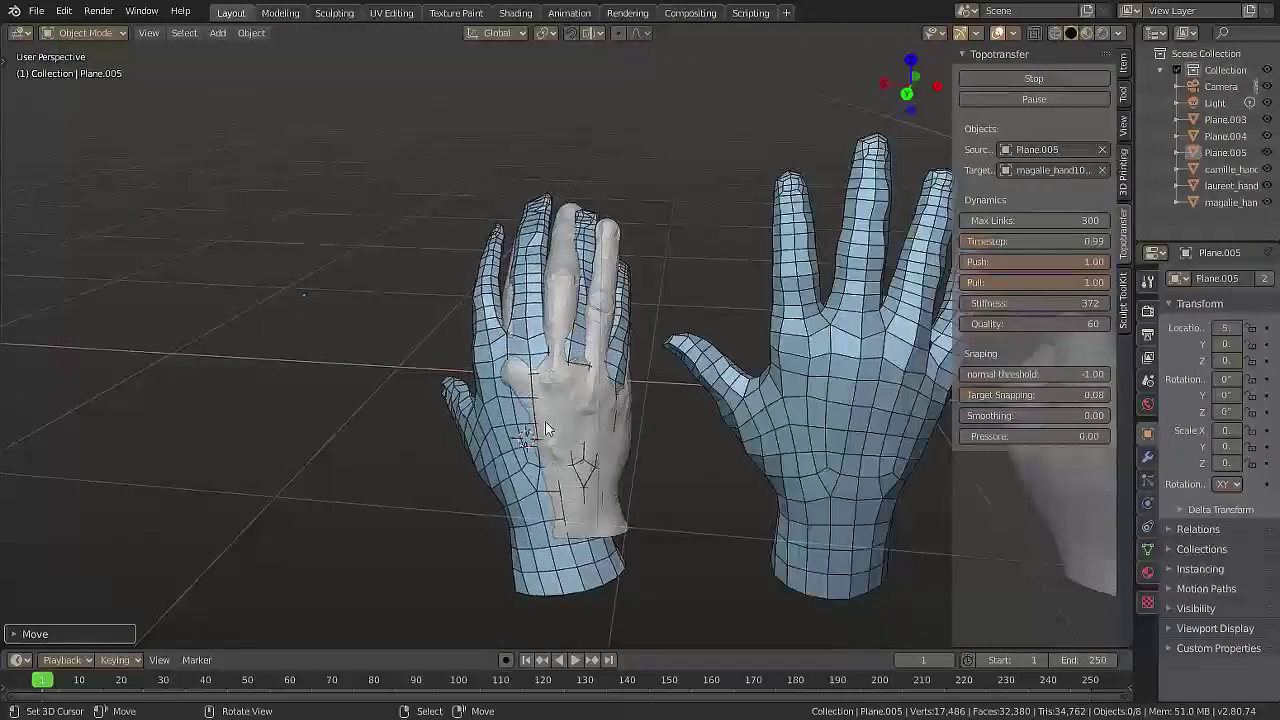
{"action": "left_click_drag", "start_coordinate": [1012, 303], "coordinate": [985, 303]}
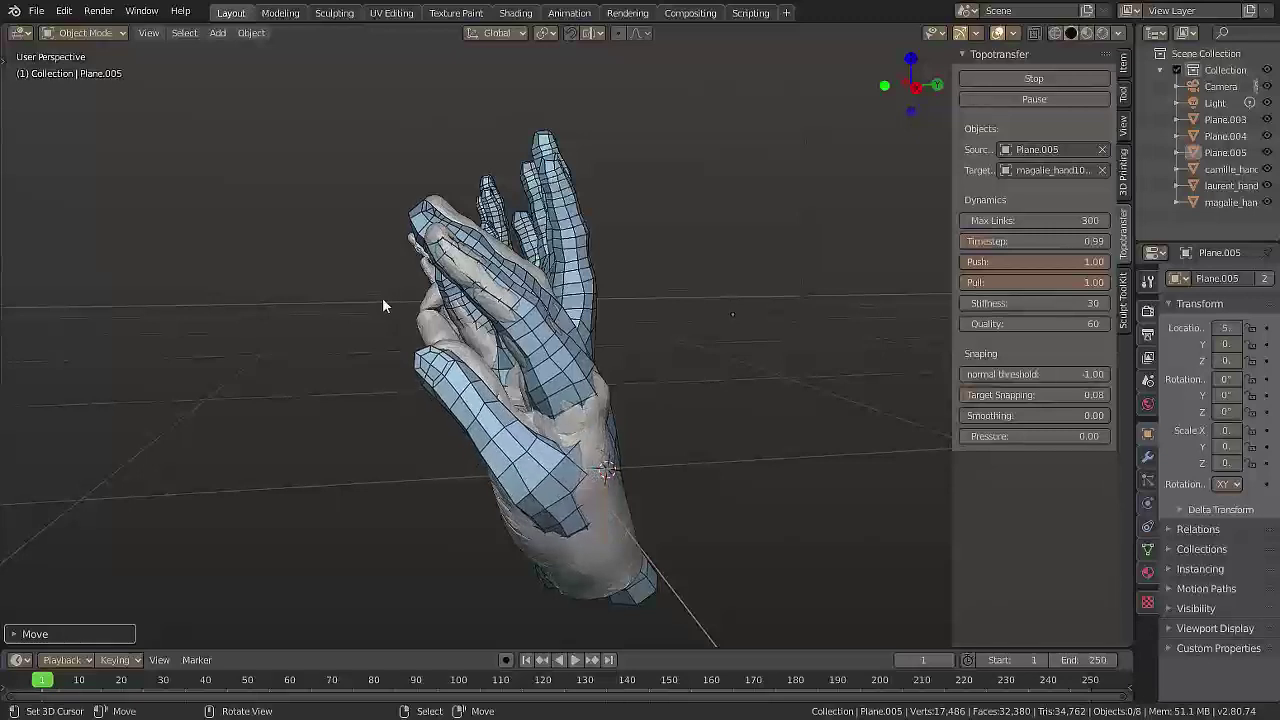
Raise Target Snapping to 1.00 while viewing the wrapped hand from above
{"action": "middle_click_drag", "start_coordinate": [382, 297], "coordinate": [564, 603]}
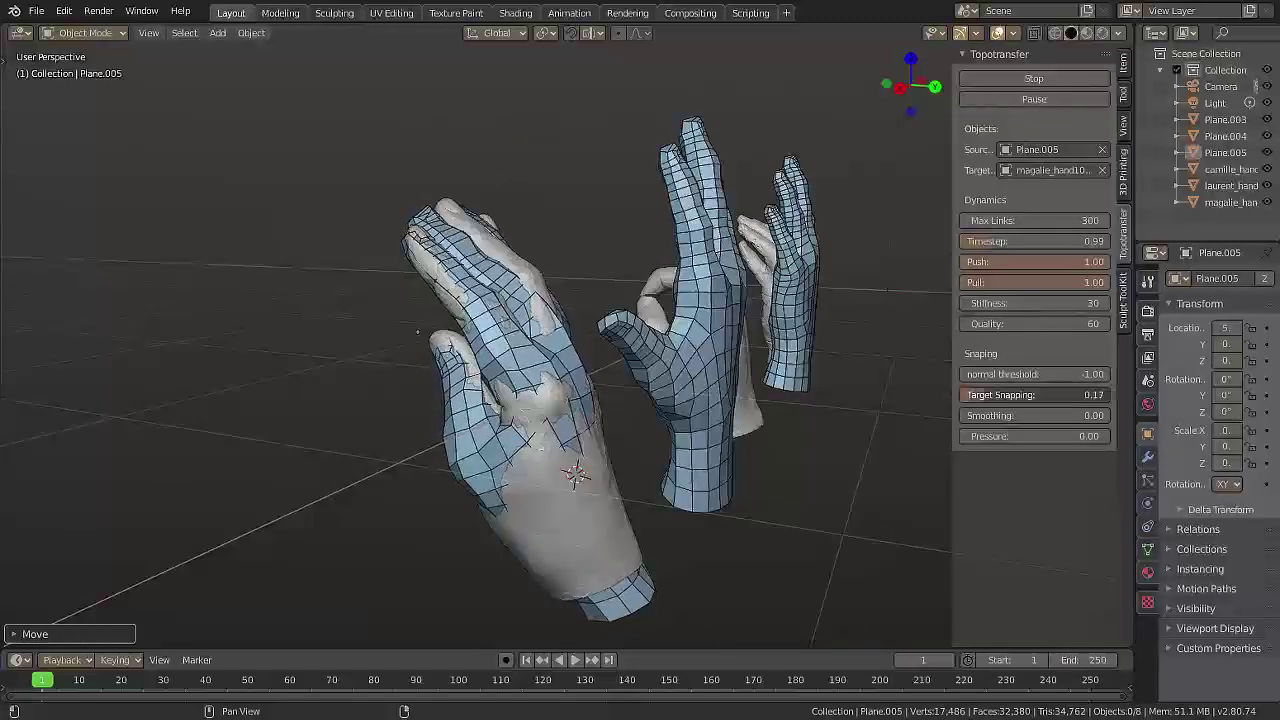
{"action": "left_click_drag", "start_coordinate": [1033, 394], "coordinate": [1045, 394]}
{"action": "key", "text": "Escape"}
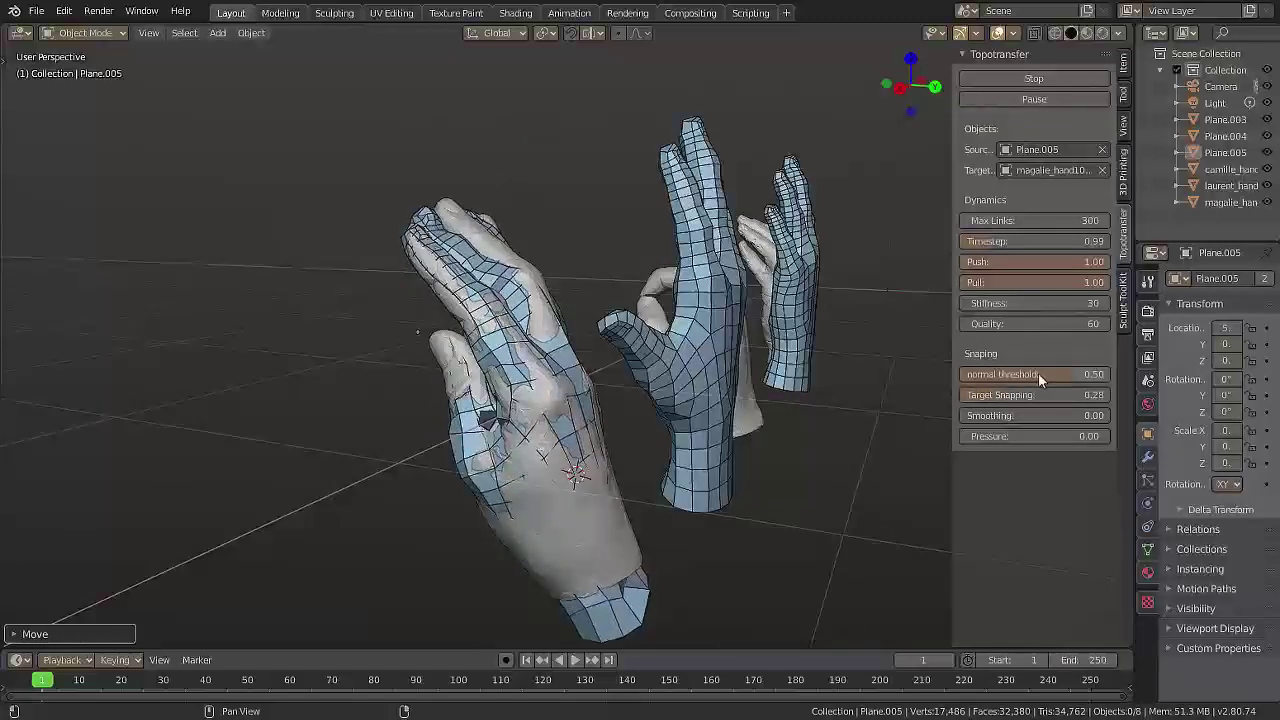
{"action": "left_click_drag", "start_coordinate": [1033, 394], "coordinate": [1090, 394]}
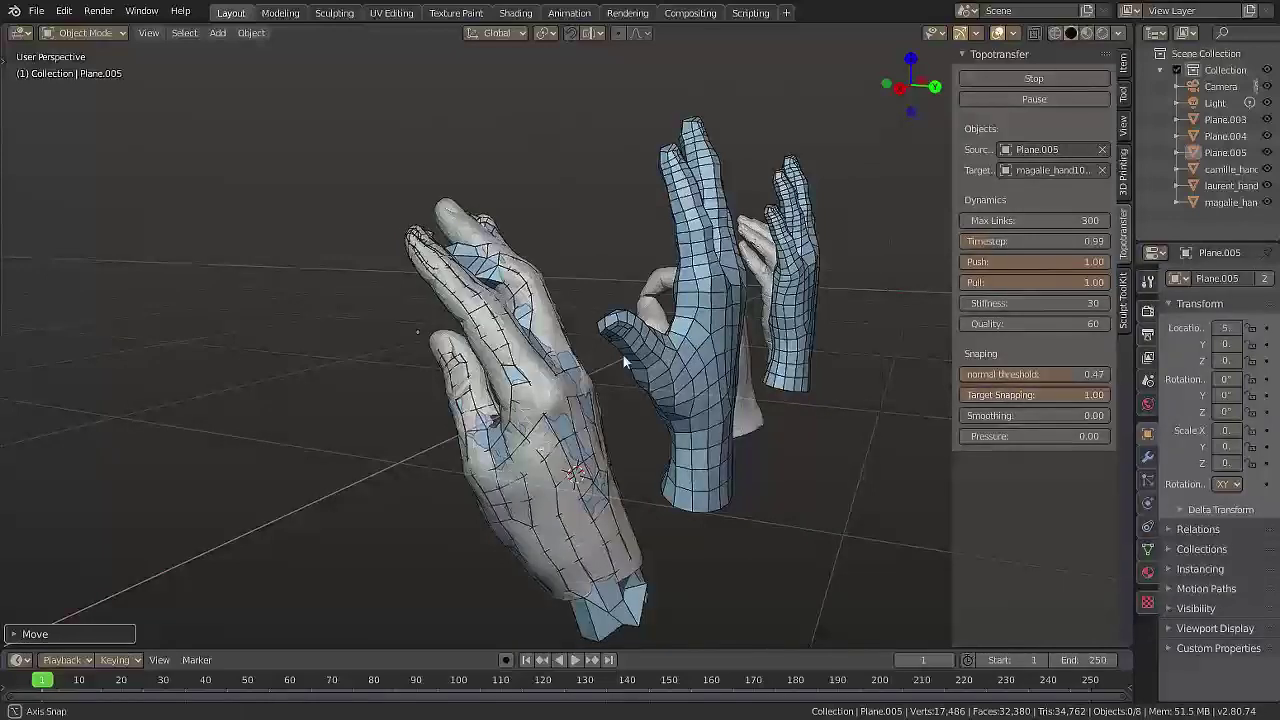
Increase Smoothing to 0.49 and inspect the wrapped fingers from several angles
{"action": "mouse_move", "coordinate": [624, 362]}
{"action": "middle_mouse_down"}
{"action": "mouse_move", "coordinate": [468, 364]}
{"action": "mouse_move", "coordinate": [714, 307]}
{"action": "mouse_move", "coordinate": [516, 352]}
{"action": "middle_mouse_up"}
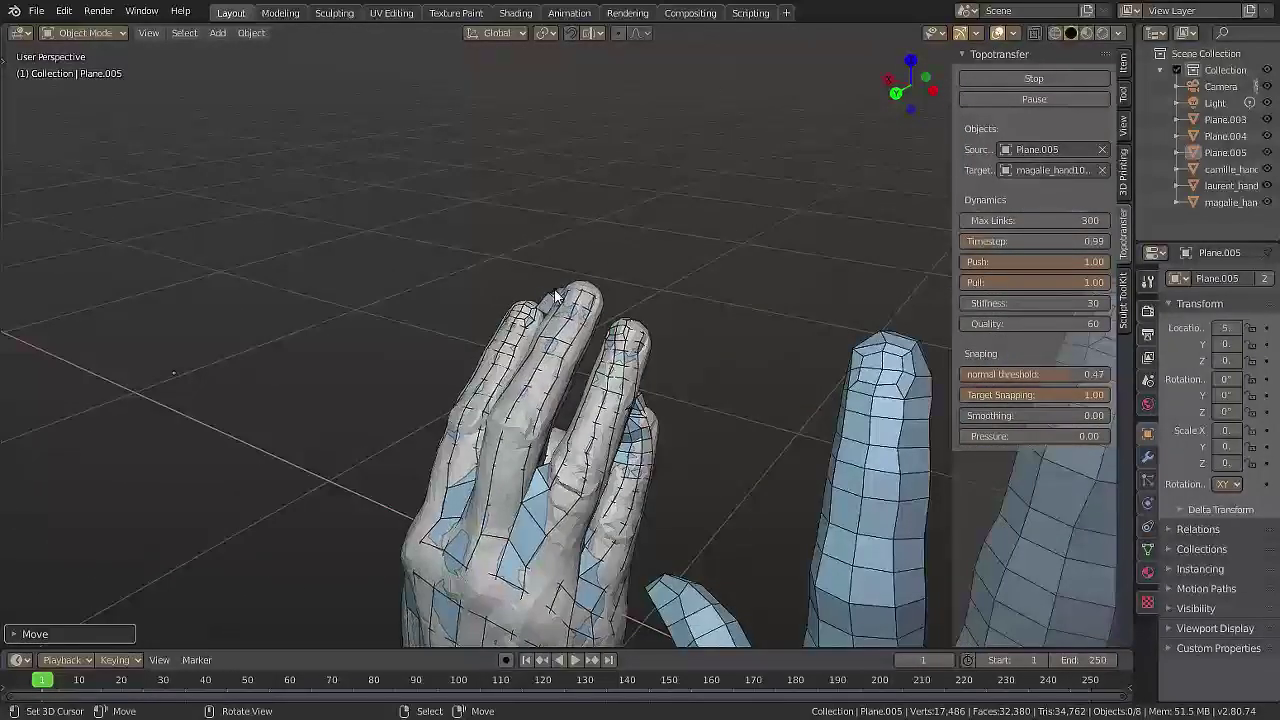
{"action": "mouse_move", "coordinate": [614, 283]}
{"action": "middle_mouse_down"}
{"action": "mouse_move", "coordinate": [724, 425]}
{"action": "mouse_move", "coordinate": [946, 405]}
{"action": "middle_mouse_up"}
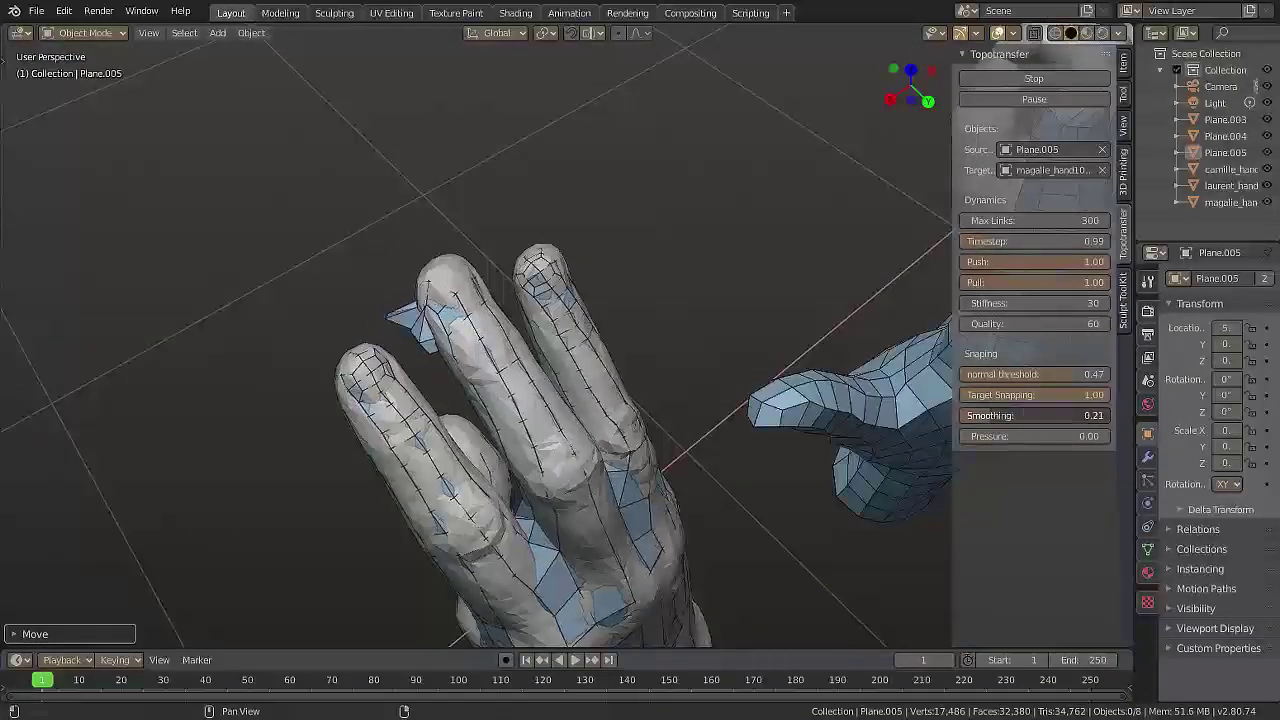
{"action": "left_click_drag", "start_coordinate": [1035, 415], "coordinate": [1065, 415]}
{"action": "mouse_move", "coordinate": [457, 340]}
{"action": "middle_mouse_down"}
{"action": "mouse_move", "coordinate": [480, 390]}
{"action": "mouse_move", "coordinate": [419, 395]}
{"action": "middle_mouse_up"}
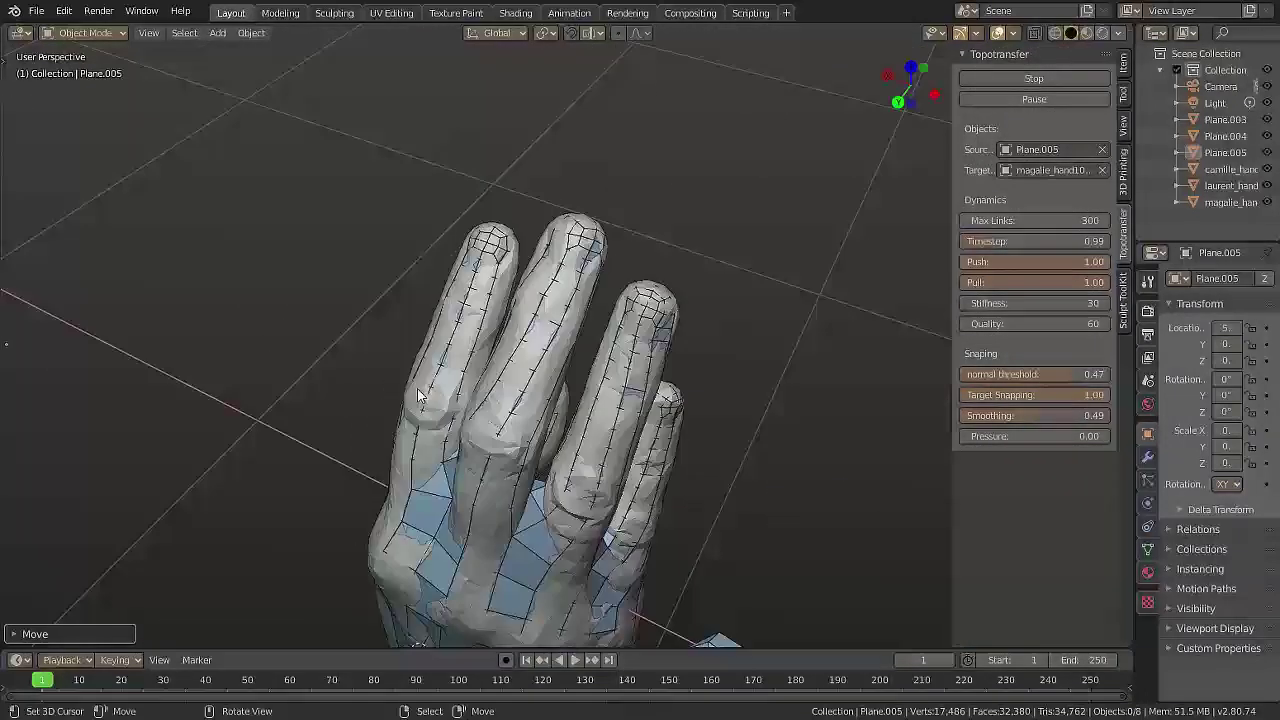
Pin the index and pinky fingertips, reposition pins to reshape fingers, then stop the simulation
{"action": "left_click", "coordinate": [487, 267], "text": "shift"}
{"action": "mouse_move", "coordinate": [682, 414]}
{"action": "middle_mouse_down"}
{"action": "mouse_move", "coordinate": [667, 500]}
{"action": "mouse_move", "coordinate": [519, 348]}
{"action": "mouse_move", "coordinate": [466, 508]}
{"action": "mouse_move", "coordinate": [553, 342]}
{"action": "middle_mouse_up"}
{"action": "left_click", "coordinate": [674, 485], "text": "shift"}
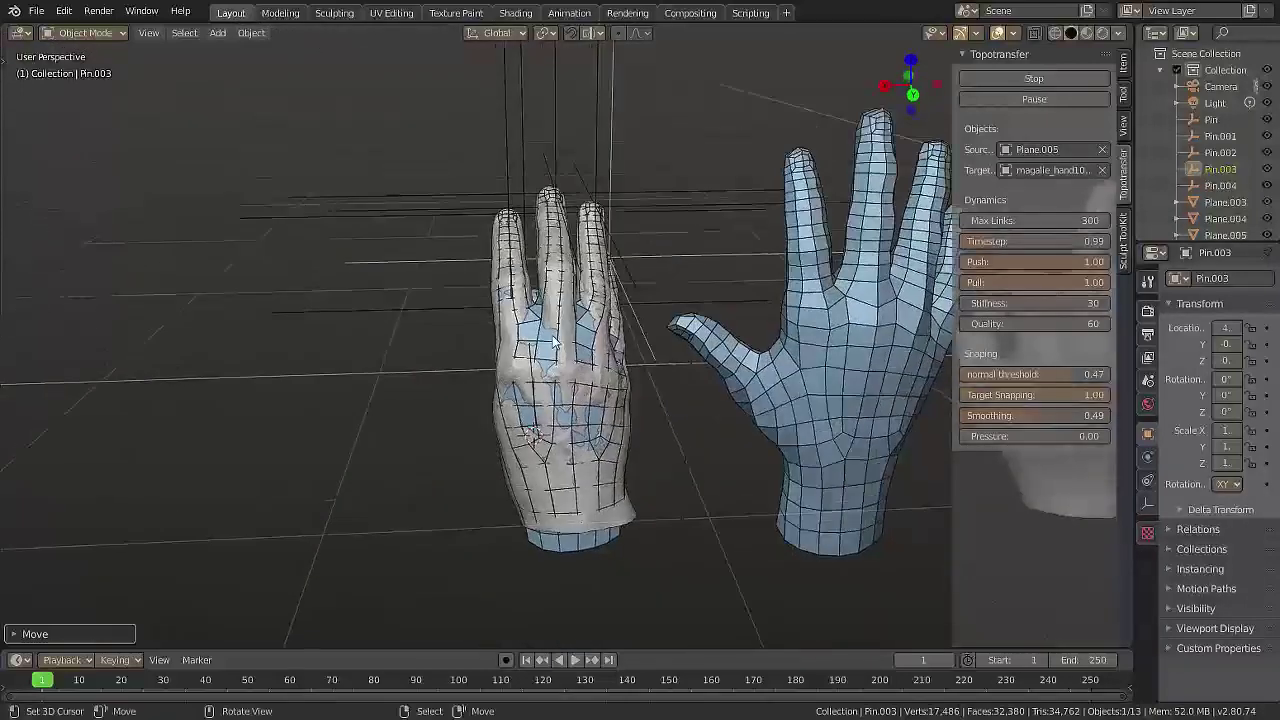
{"action": "left_click_drag", "start_coordinate": [563, 333], "coordinate": [669, 458]}
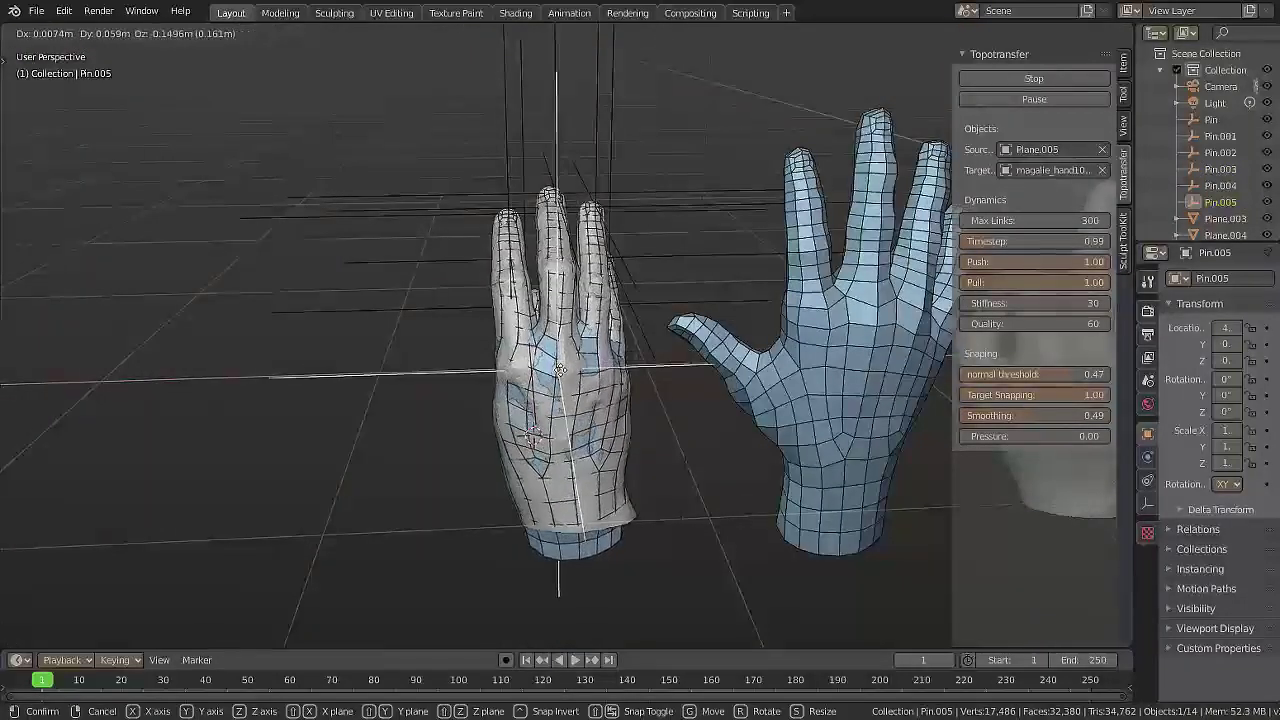
{"action": "mouse_move", "coordinate": [669, 458]}
{"action": "middle_mouse_down"}
{"action": "mouse_move", "coordinate": [588, 442]}
{"action": "mouse_move", "coordinate": [915, 364]}
{"action": "mouse_move", "coordinate": [625, 481]}
{"action": "middle_mouse_up"}
{"action": "left_click", "coordinate": [1034, 78]}
Move the wrapped Plane.005 hand aside along the X axis
{"action": "scroll", "coordinate": [791, 123], "scroll_direction": "down", "scroll_amount": 3}
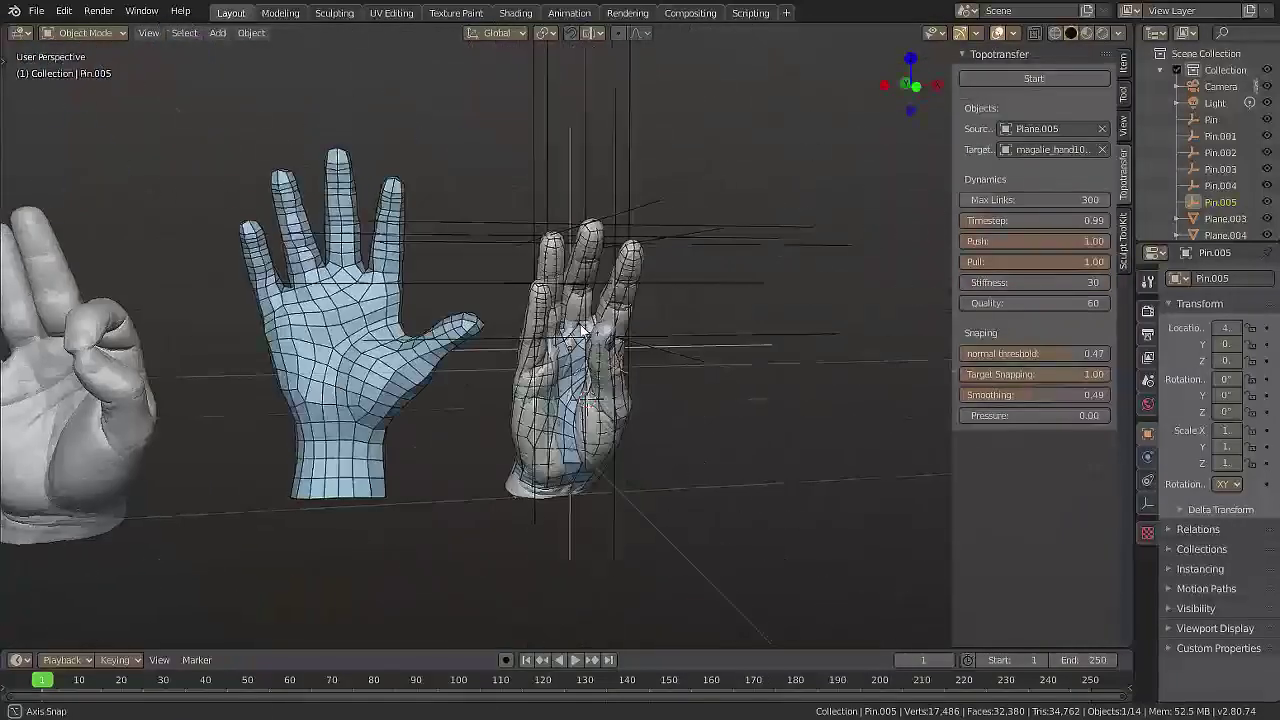
{"action": "left_click", "coordinate": [575, 390]}
{"action": "key", "text": "g"}
{"action": "key", "text": "x"}
{"action": "key", "text": "Return"}
{"action": "middle_click_drag", "start_coordinate": [700, 400], "coordinate": [672, 345]}
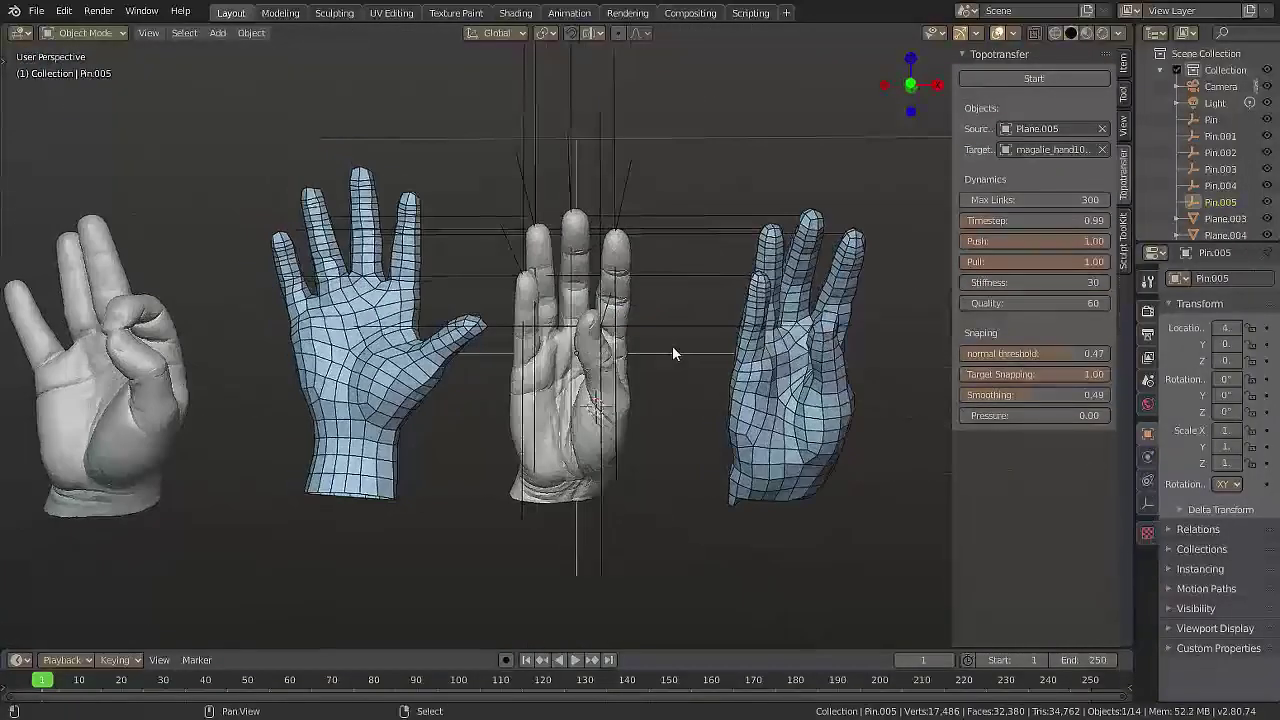
Select all six pins by group, delete them, and reframe the next hands
{"action": "key", "text": "shift+g"}
{"action": "left_click", "coordinate": [608, 414]}
{"action": "key", "text": "Delete"}
{"action": "middle_click_drag", "start_coordinate": [759, 405], "coordinate": [583, 399]}
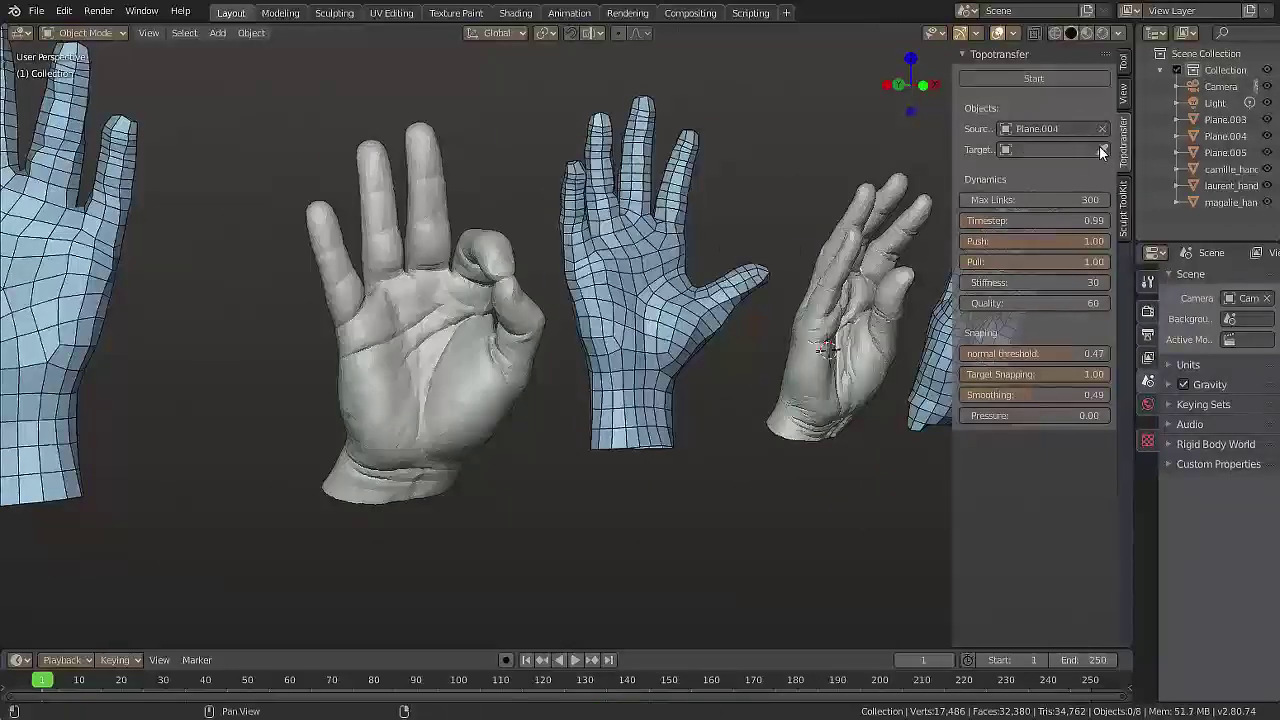
{"action": "middle_click_drag", "start_coordinate": [542, 370], "coordinate": [560, 372], "text": "shift"}
{"action": "middle_click_drag", "start_coordinate": [770, 353], "coordinate": [880, 353], "text": "shift"}
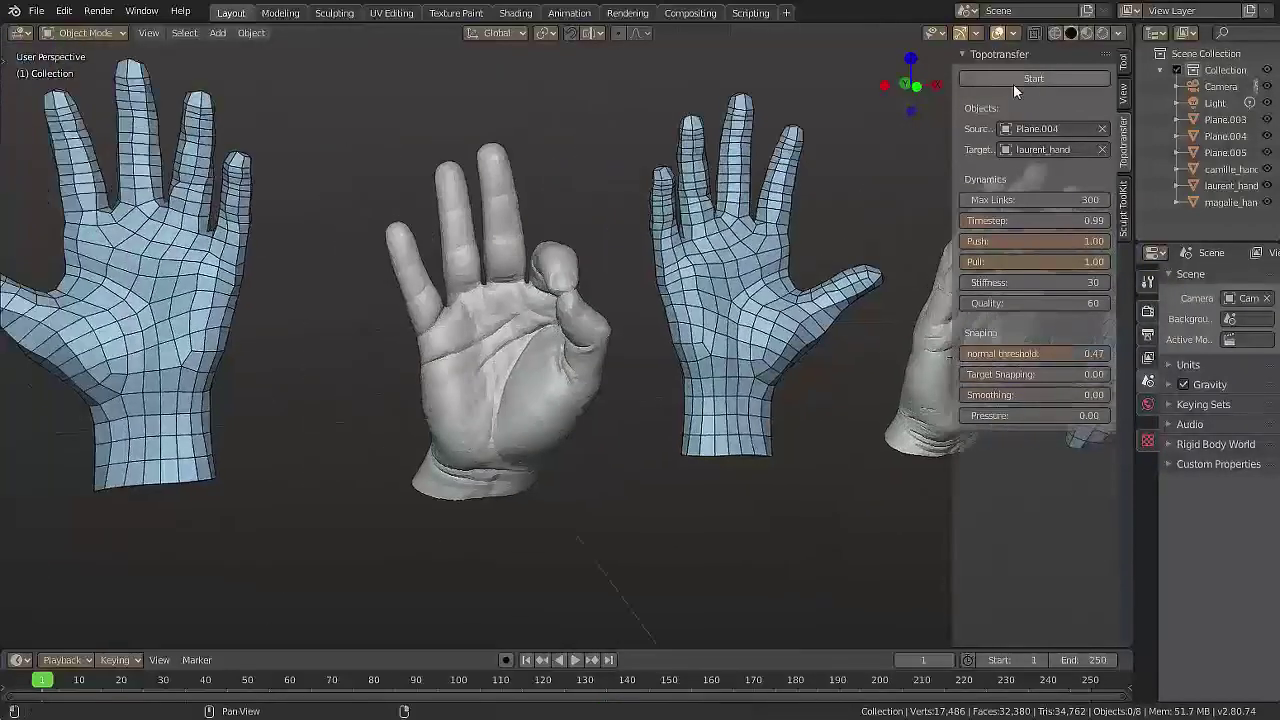
Start the Plane.004 wrap with Stiffness 79, Target Snapping 0.04 and normal threshold -1.00
{"action": "left_click", "coordinate": [1034, 78]}
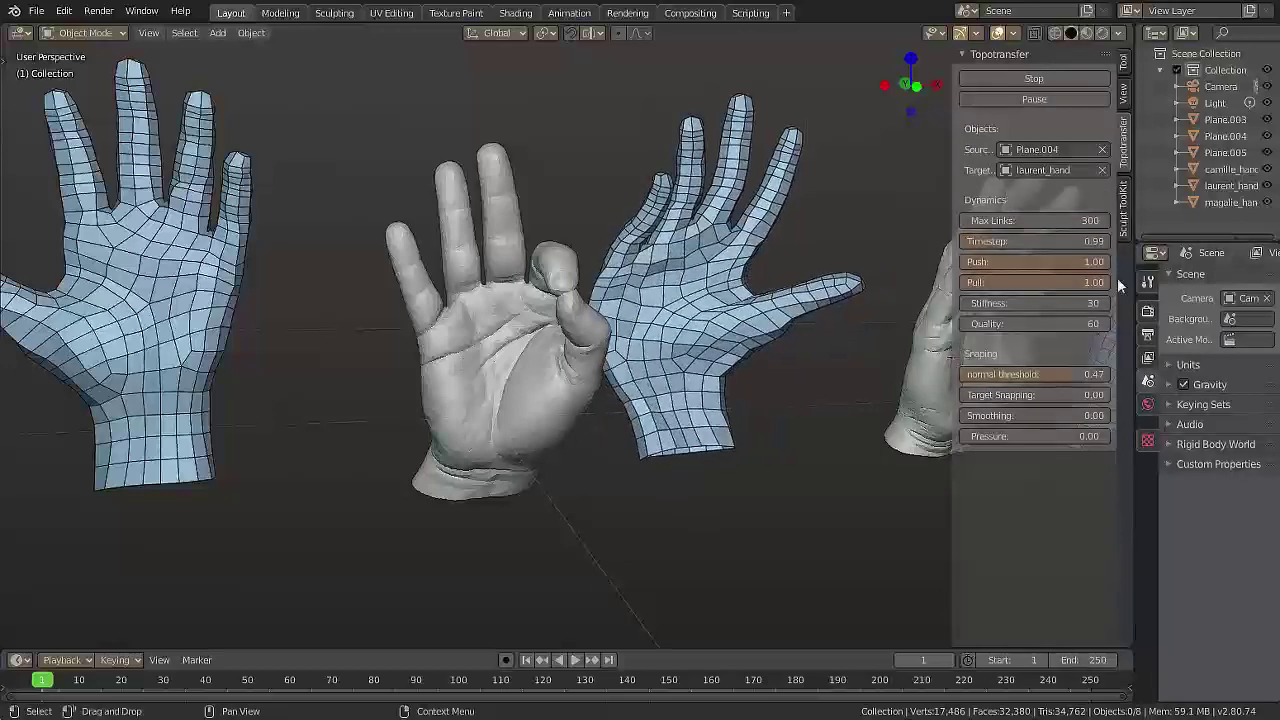
{"action": "left_click_drag", "start_coordinate": [1000, 303], "coordinate": [1080, 303]}
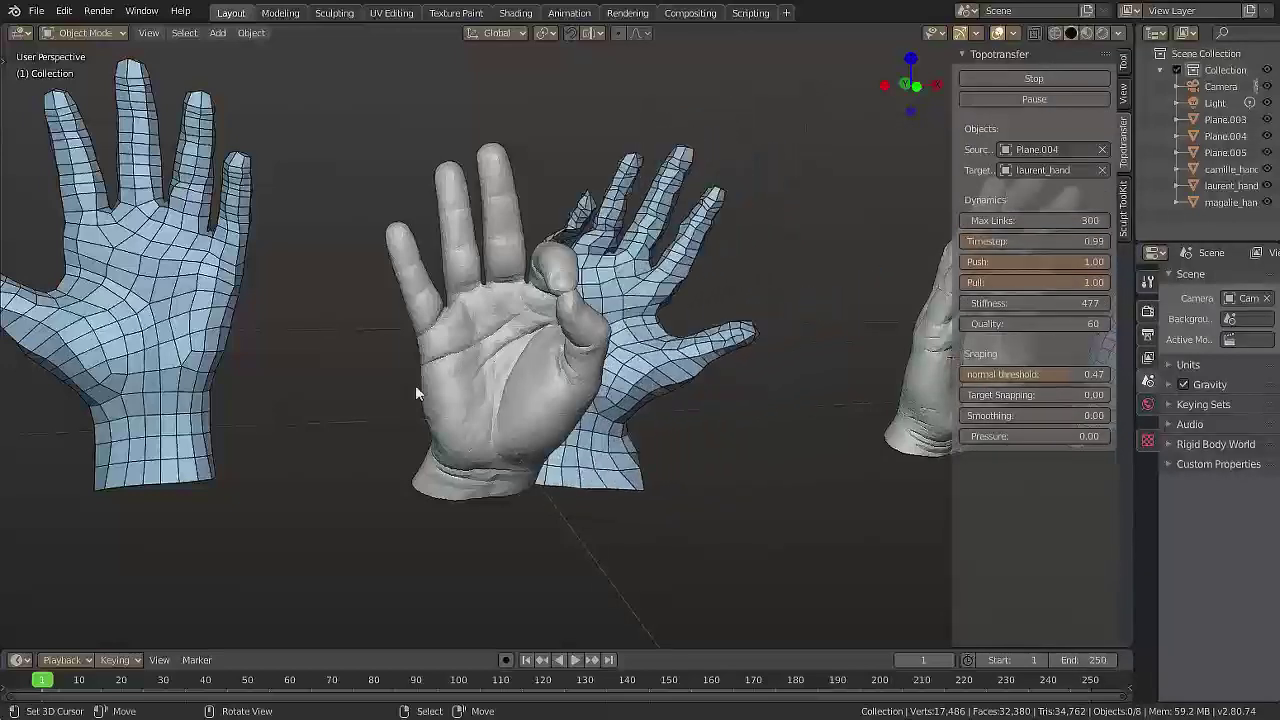
{"action": "middle_click_drag", "start_coordinate": [476, 473], "coordinate": [587, 384]}
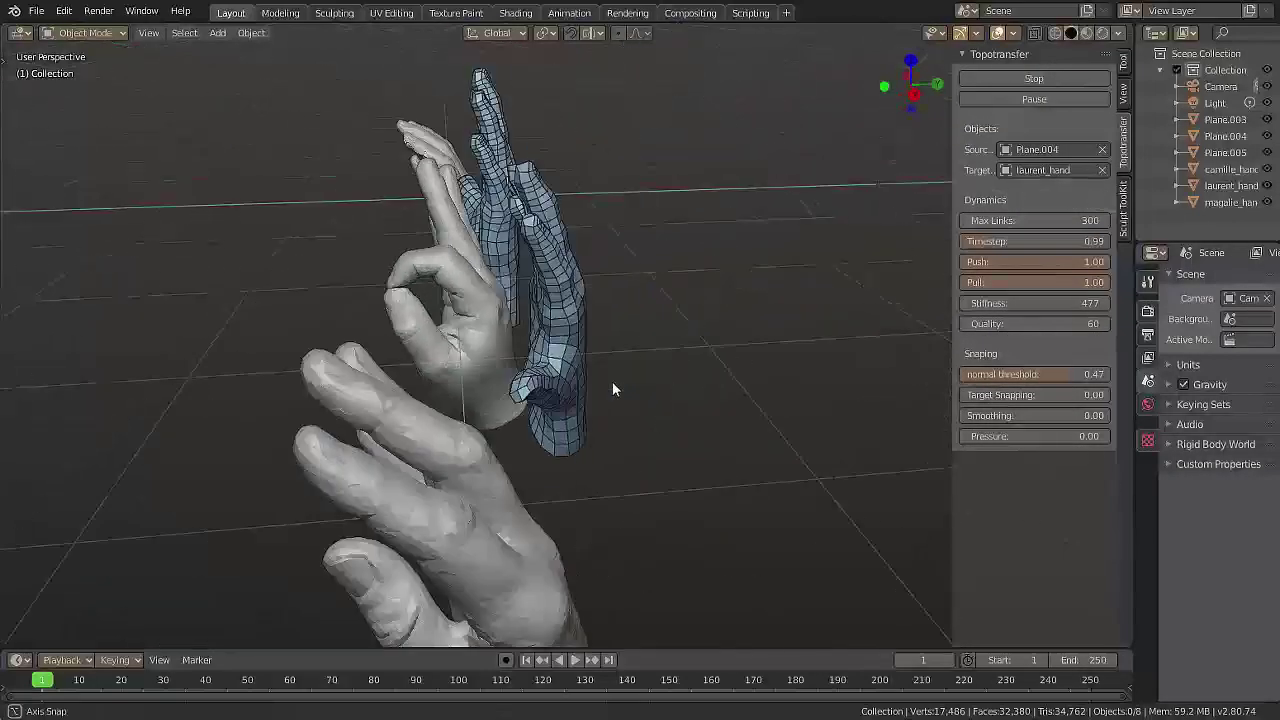
{"action": "mouse_move", "coordinate": [1000, 394]}
{"action": "left_mouse_down"}
{"action": "mouse_move", "coordinate": [1012, 394]}
{"action": "mouse_move", "coordinate": [671, 372]}
{"action": "left_mouse_up"}
{"action": "mouse_move", "coordinate": [671, 372]}
{"action": "middle_mouse_down"}
{"action": "mouse_move", "coordinate": [578, 348]}
{"action": "mouse_move", "coordinate": [690, 438]}
{"action": "middle_mouse_up"}
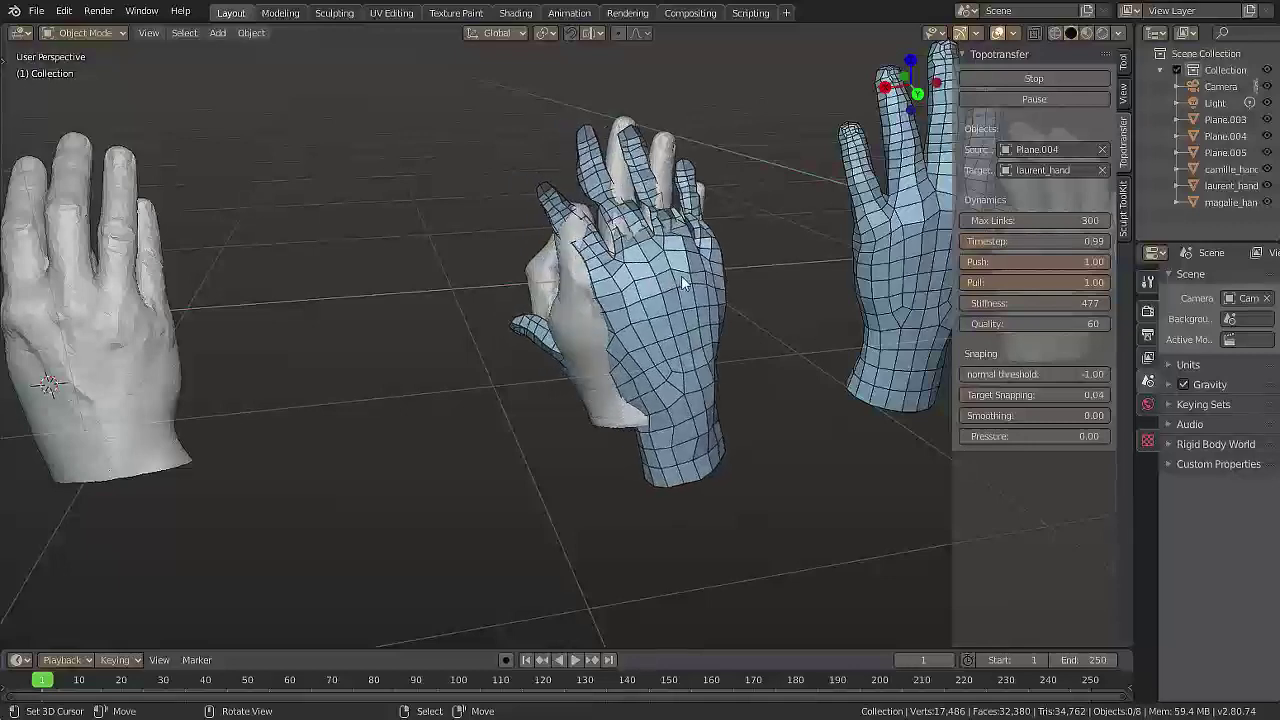
{"action": "left_click_drag", "start_coordinate": [1040, 303], "coordinate": [965, 303]}
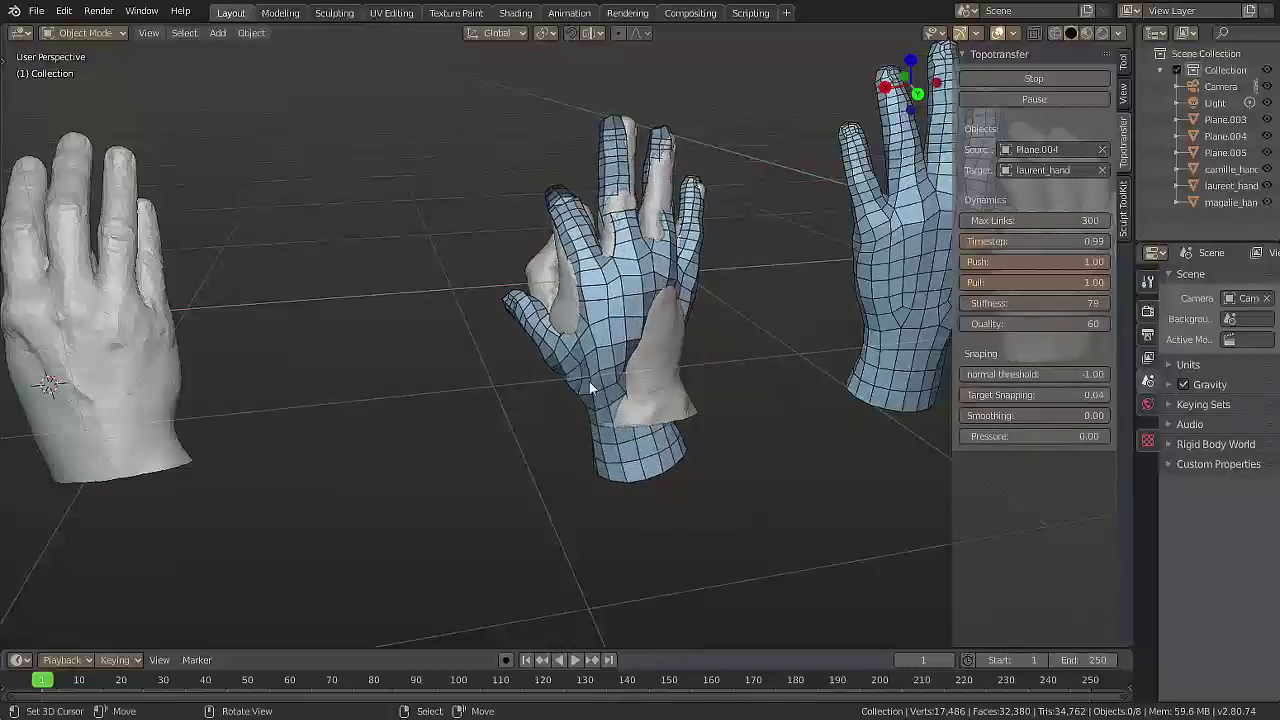
{"action": "middle_click_drag", "start_coordinate": [590, 388], "coordinate": [470, 474]}
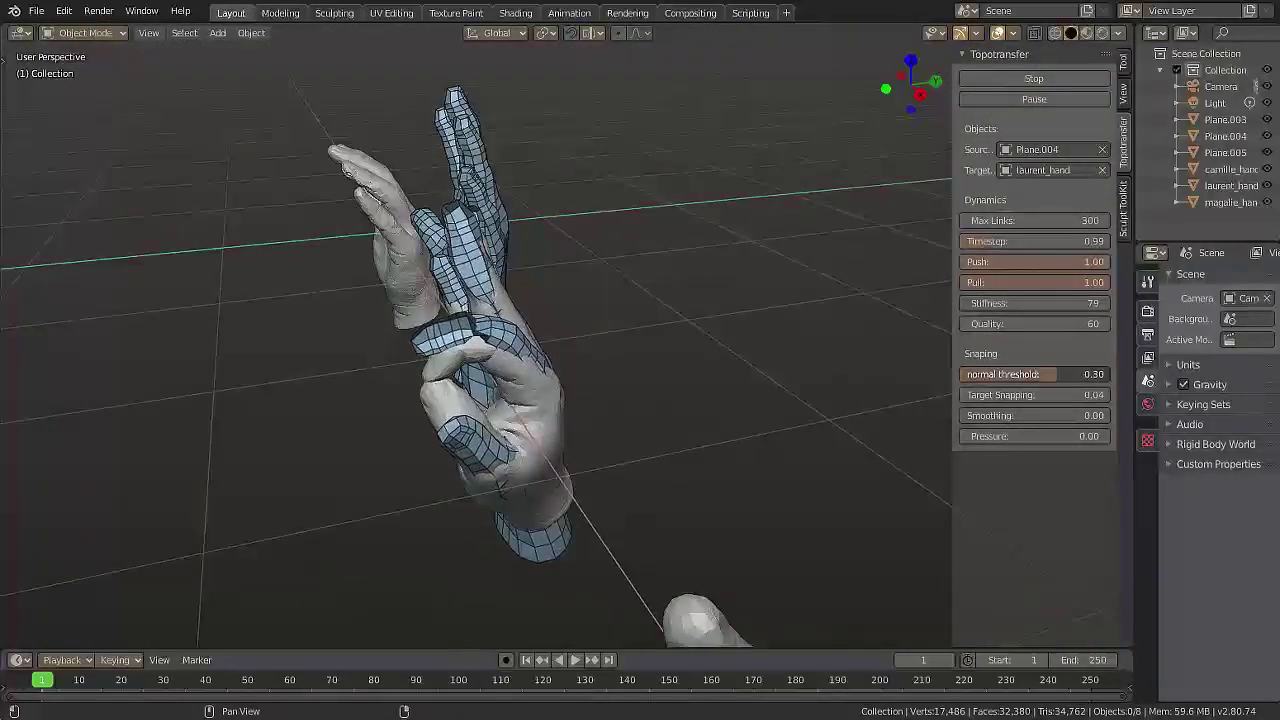
Orbit and zoom around laurent_hand to inspect the live wrap on palm and fingers
{"action": "middle_click_drag", "start_coordinate": [520, 440], "coordinate": [618, 419]}
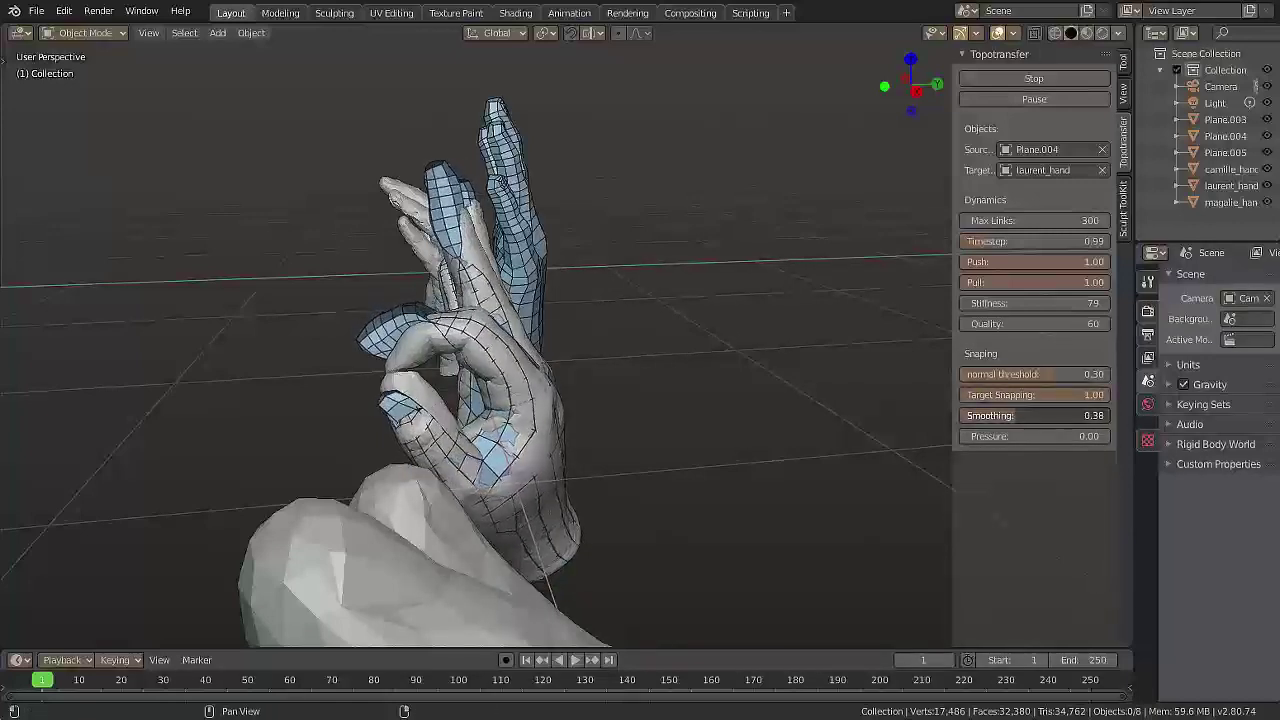
{"action": "mouse_move", "coordinate": [594, 384]}
{"action": "middle_mouse_down"}
{"action": "mouse_move", "coordinate": [372, 368]}
{"action": "mouse_move", "coordinate": [569, 375]}
{"action": "middle_mouse_up"}
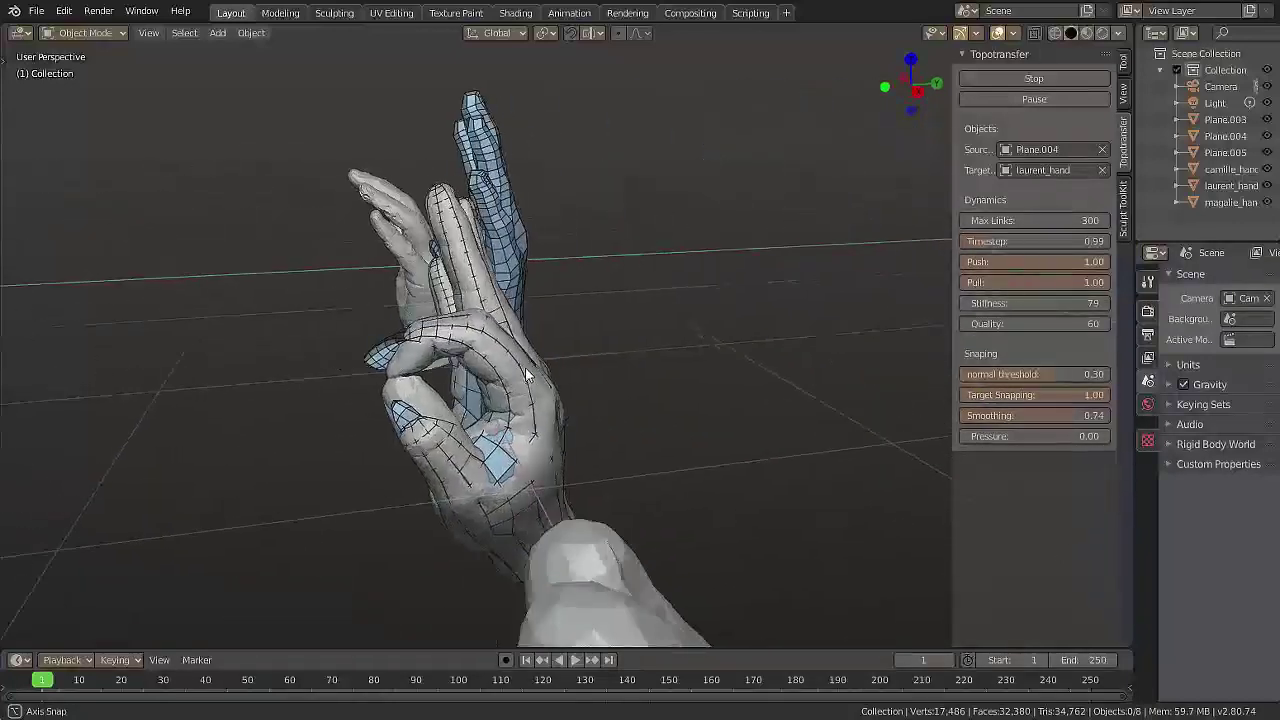
{"action": "scroll", "coordinate": [569, 375], "scroll_direction": "up", "scroll_amount": 3}
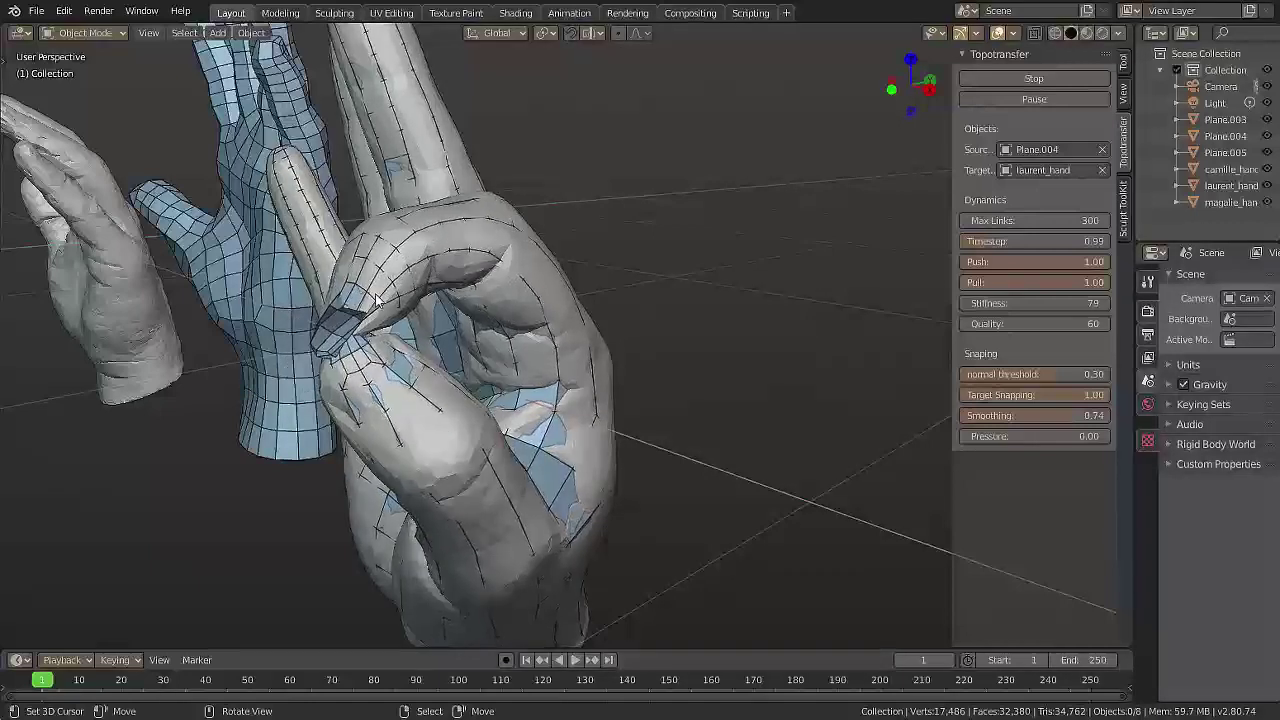
{"action": "middle_click_drag", "start_coordinate": [370, 288], "coordinate": [580, 190]}
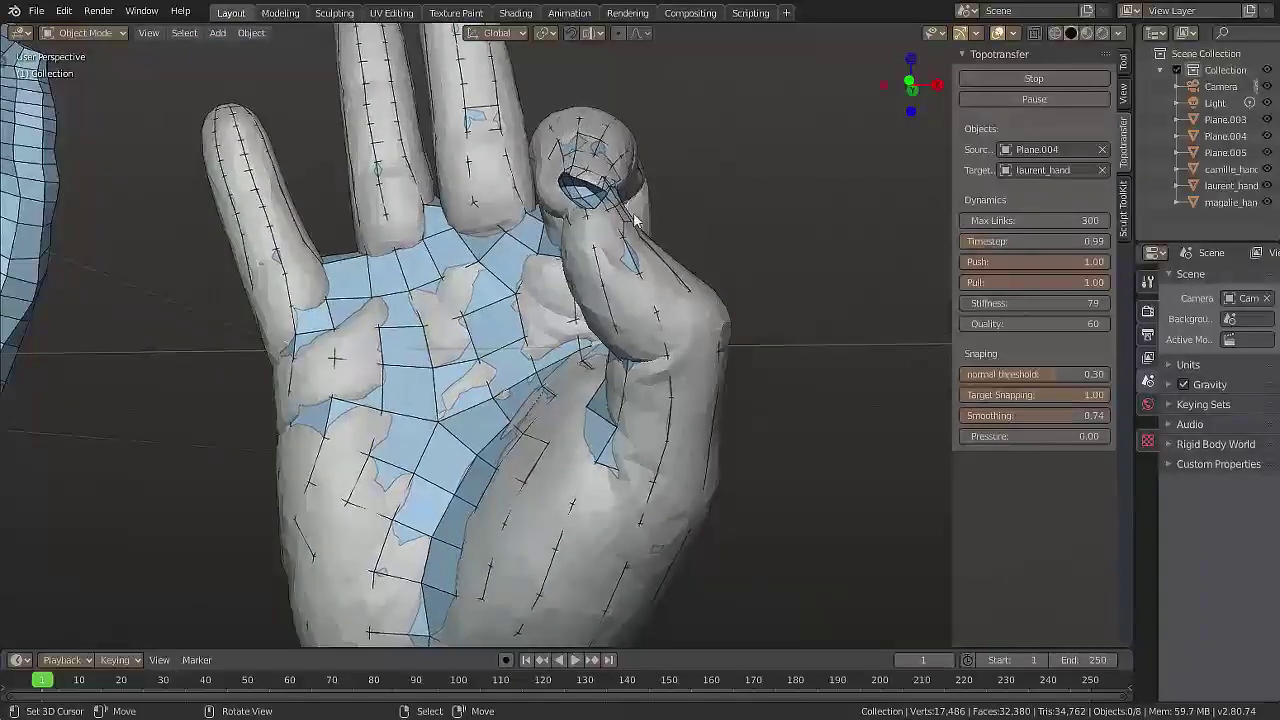
{"action": "middle_click_drag", "start_coordinate": [634, 222], "coordinate": [575, 326]}
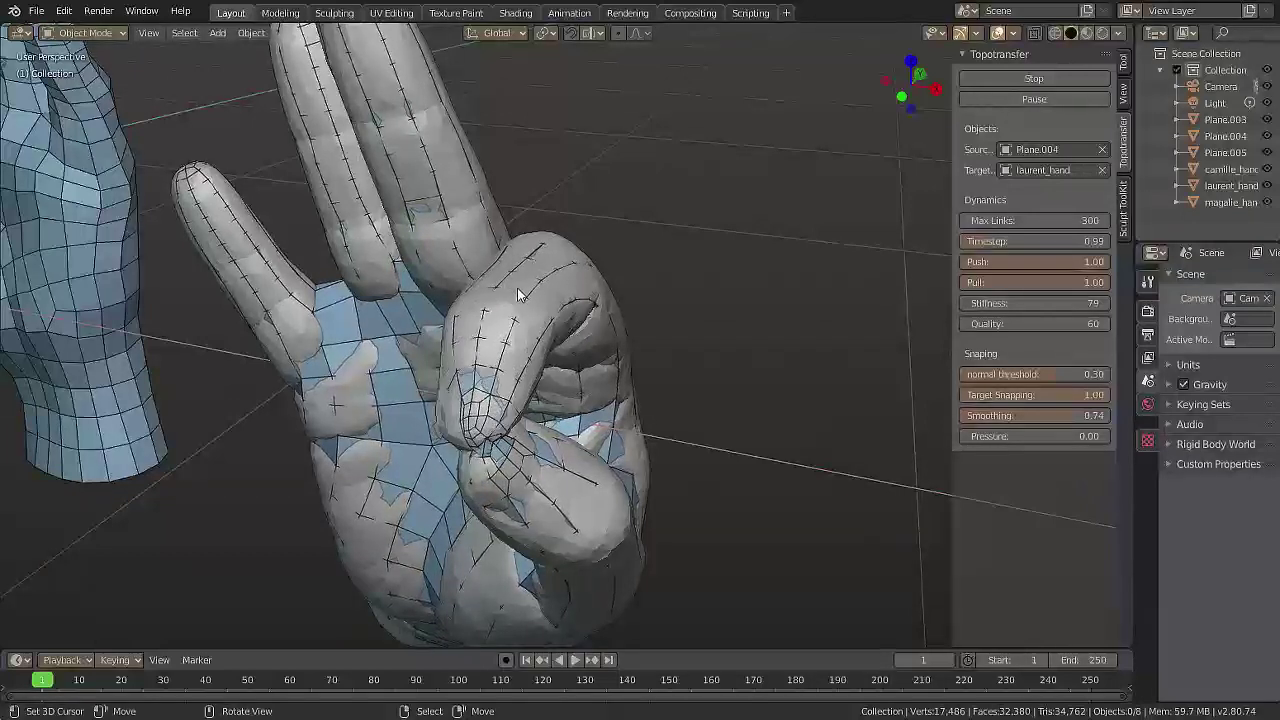
{"action": "scroll", "coordinate": [588, 313], "scroll_direction": "down", "scroll_amount": 5}
{"action": "mouse_move", "coordinate": [627, 335]}
{"action": "middle_mouse_down"}
{"action": "mouse_move", "coordinate": [499, 334]}
{"action": "mouse_move", "coordinate": [759, 289]}
{"action": "middle_mouse_up"}
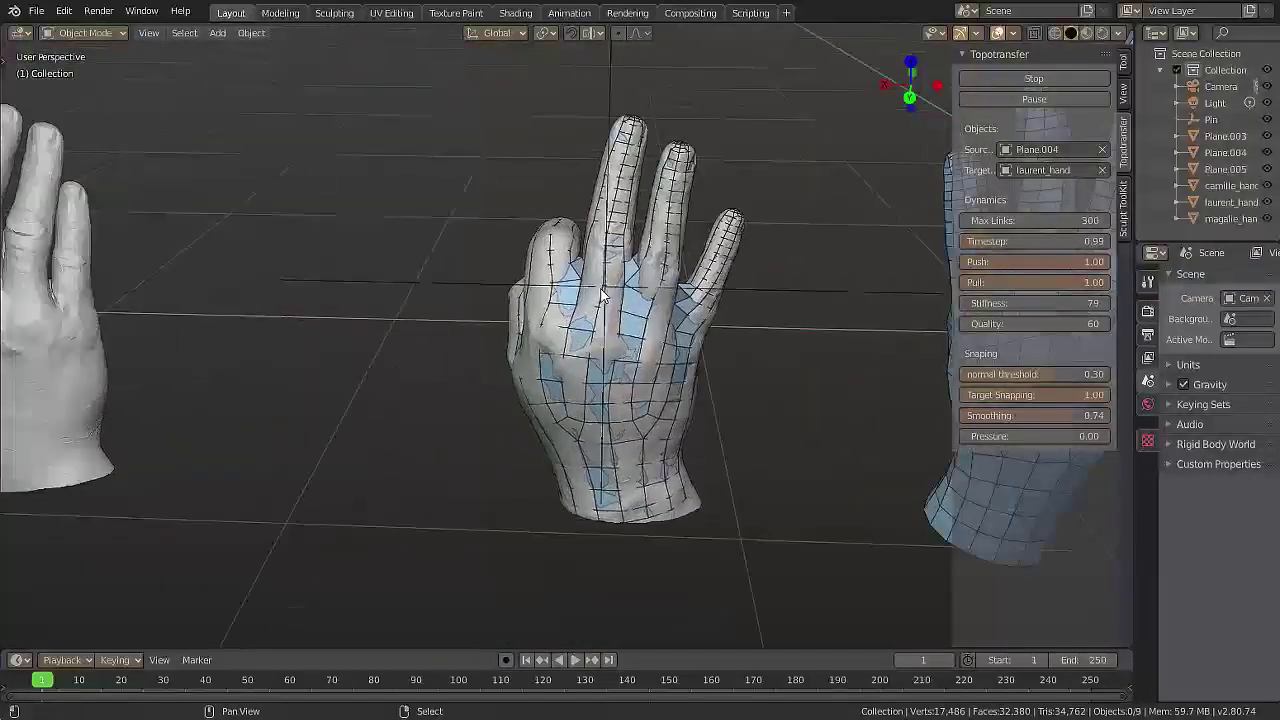
Place the Pin empty on a fingertip and duplicate it onto the index and curled fingertips
{"action": "key", "text": "g"}
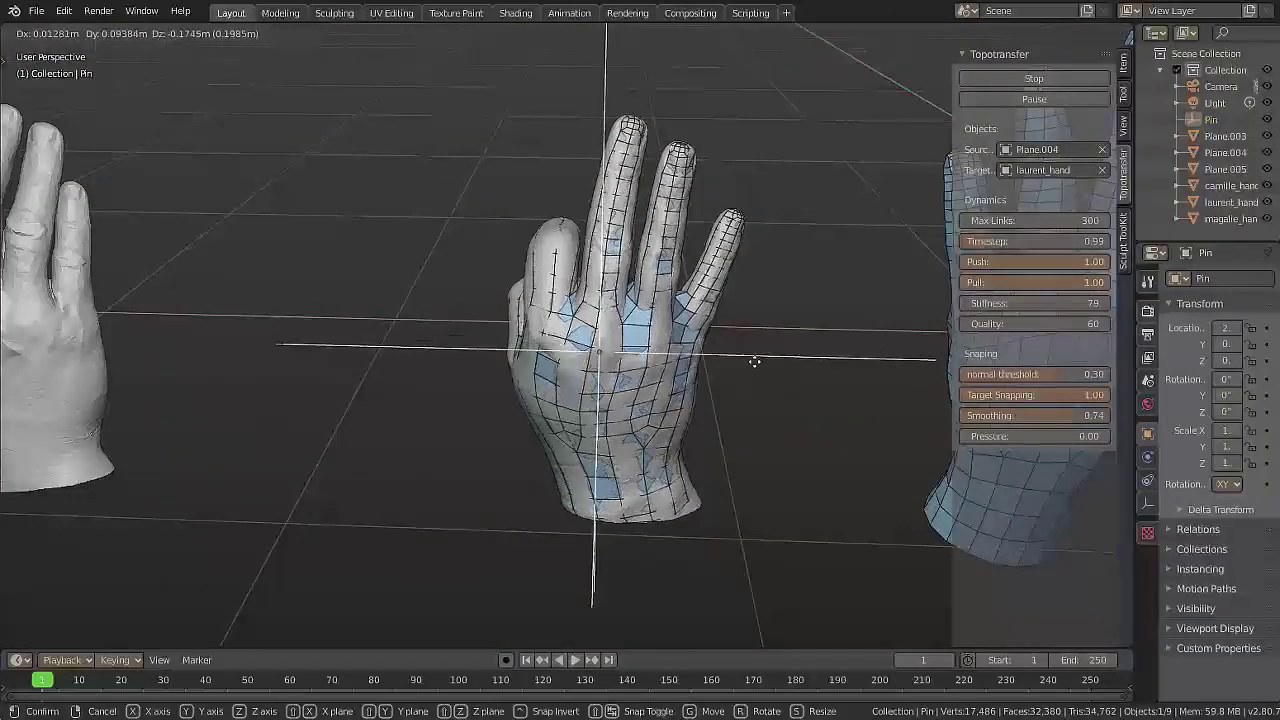
{"action": "left_click", "coordinate": [752, 365]}
{"action": "middle_click_drag", "start_coordinate": [684, 339], "coordinate": [672, 384]}
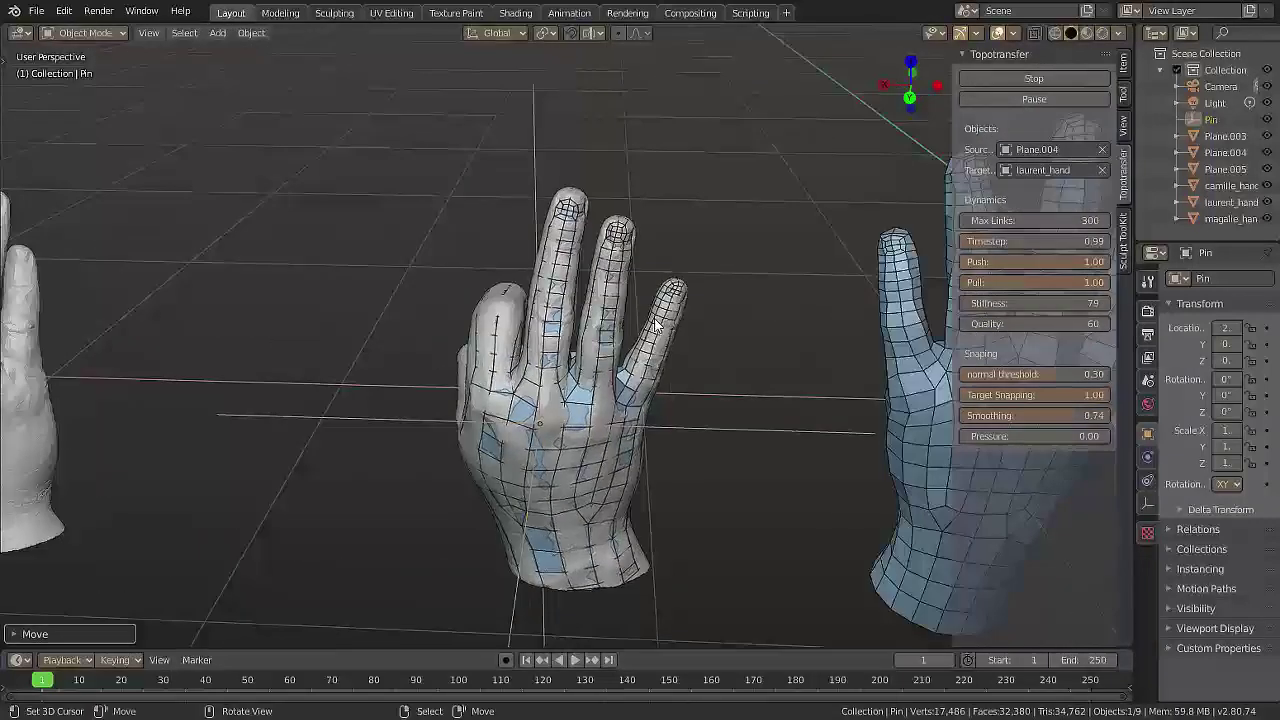
{"action": "key", "text": "shift+d"}
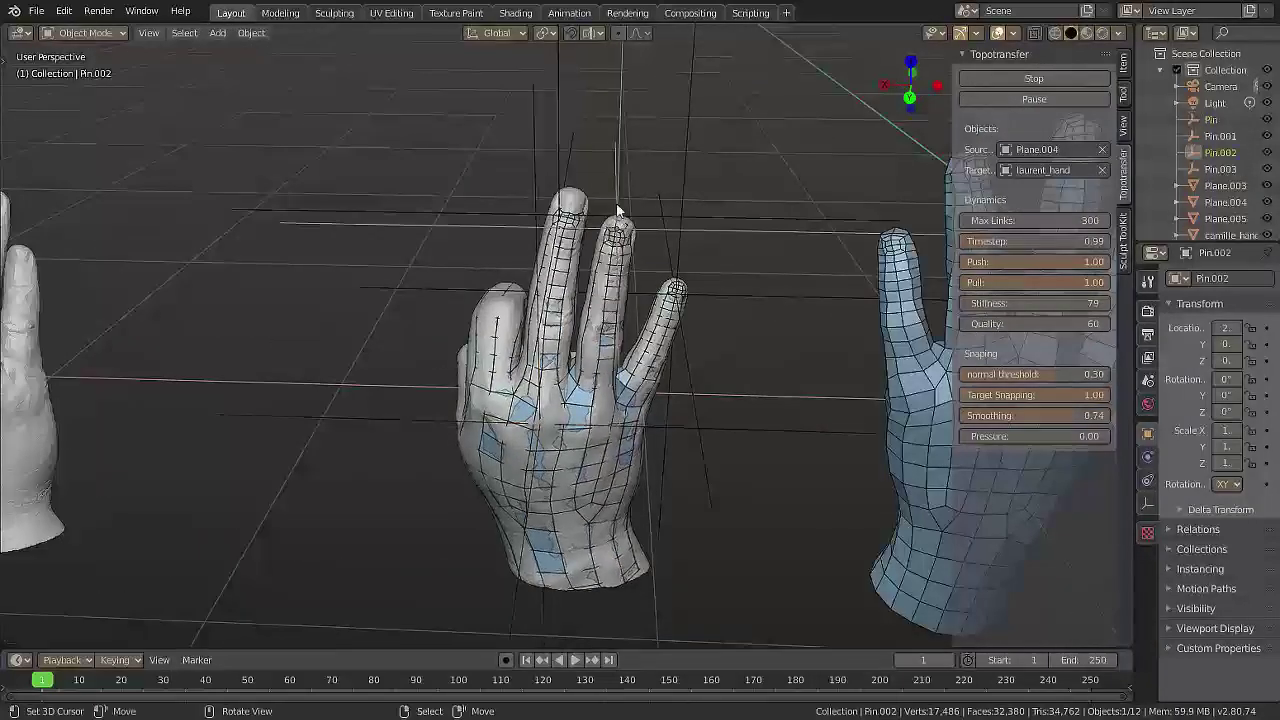
{"action": "key", "text": "shift+d"}
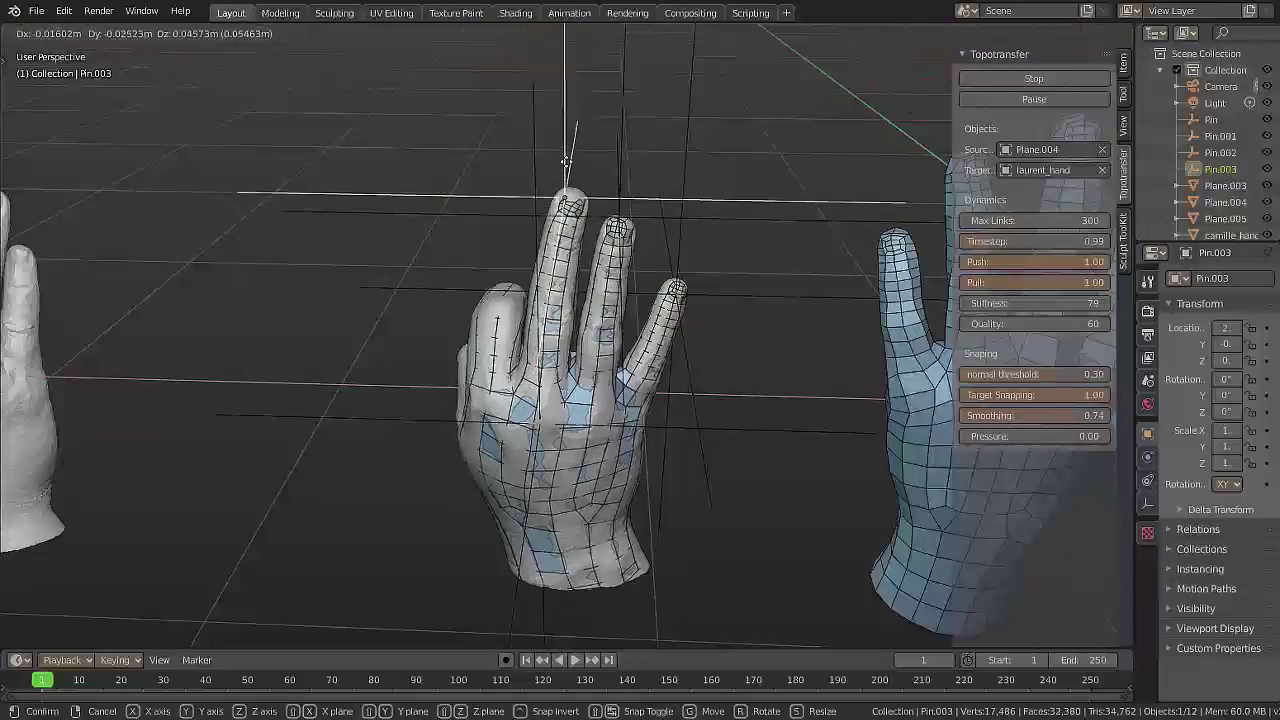
{"action": "left_click", "coordinate": [566, 186]}
{"action": "mouse_move", "coordinate": [566, 186]}
{"action": "middle_mouse_down"}
{"action": "mouse_move", "coordinate": [556, 320]}
{"action": "mouse_move", "coordinate": [666, 343]}
{"action": "middle_mouse_up"}
{"action": "key", "text": "shift+d"}
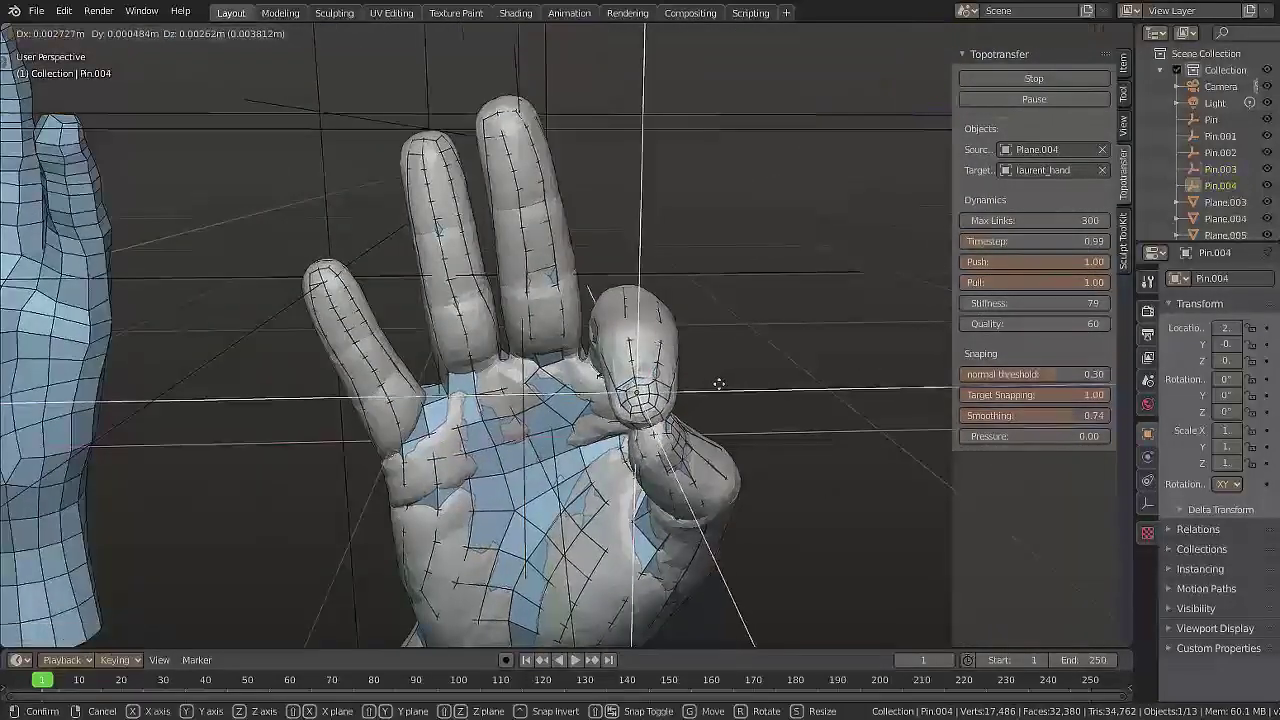
{"action": "left_click", "coordinate": [723, 395]}
{"action": "mouse_move", "coordinate": [723, 400]}
{"action": "middle_mouse_down"}
{"action": "mouse_move", "coordinate": [455, 397]}
{"action": "mouse_move", "coordinate": [760, 300]}
{"action": "middle_mouse_up"}
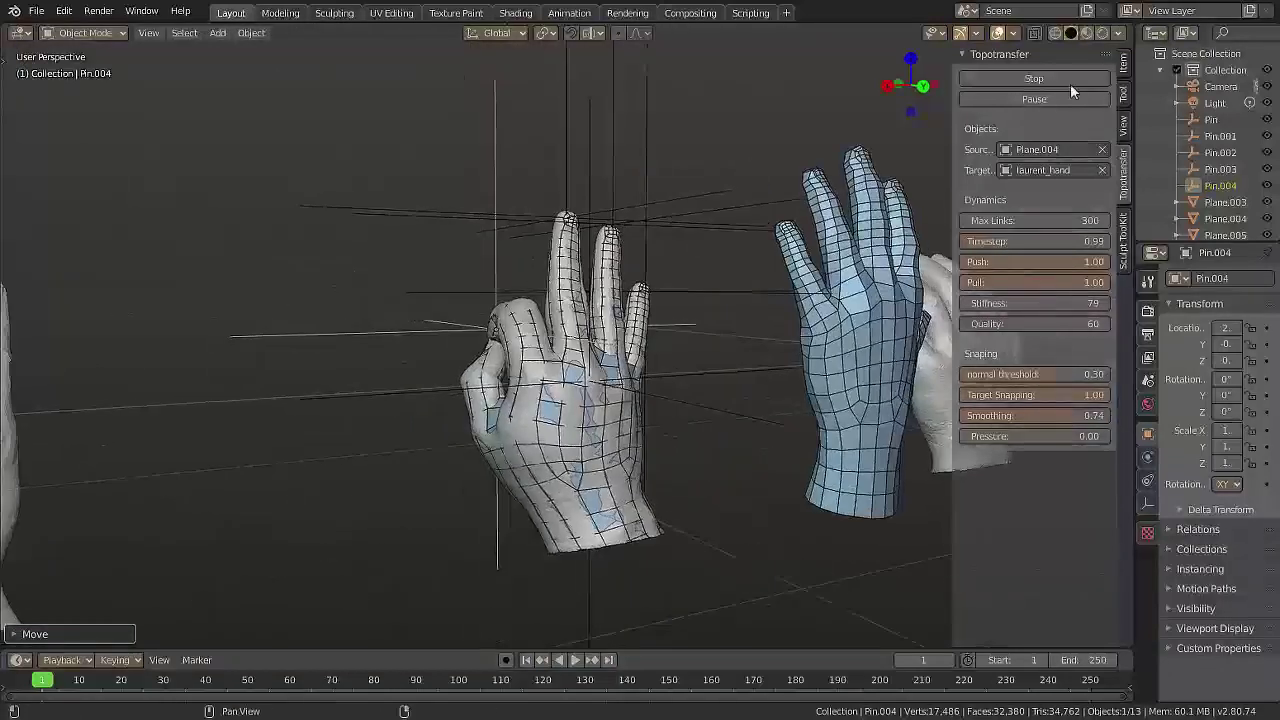
Stop the simulation and delete the five pins
{"action": "left_click", "coordinate": [1070, 83]}
{"action": "right_click", "coordinate": [711, 254]}
{"action": "left_click", "coordinate": [696, 261]}
{"action": "middle_click_drag", "start_coordinate": [696, 261], "coordinate": [614, 428]}
Move the Plane.004 hand aside to X 4
{"action": "left_click", "coordinate": [614, 428]}
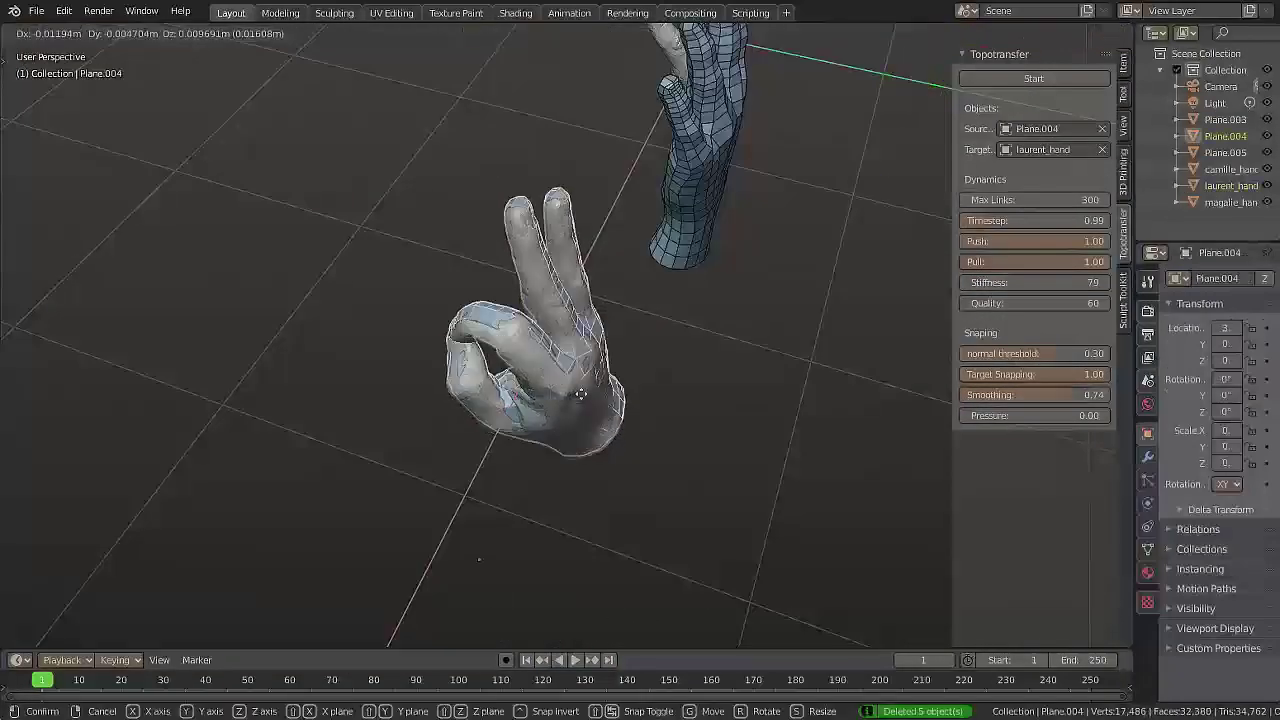
{"action": "mouse_move", "coordinate": [560, 322]}
{"action": "middle_mouse_down"}
{"action": "mouse_move", "coordinate": [500, 330]}
{"action": "mouse_move", "coordinate": [438, 383]}
{"action": "middle_mouse_up"}
{"action": "key", "text": "g"}
{"action": "left_click", "coordinate": [480, 340]}
Switch to front view and pick camille_hand100K as the wrap target
{"action": "key", "text": "KP_1"}
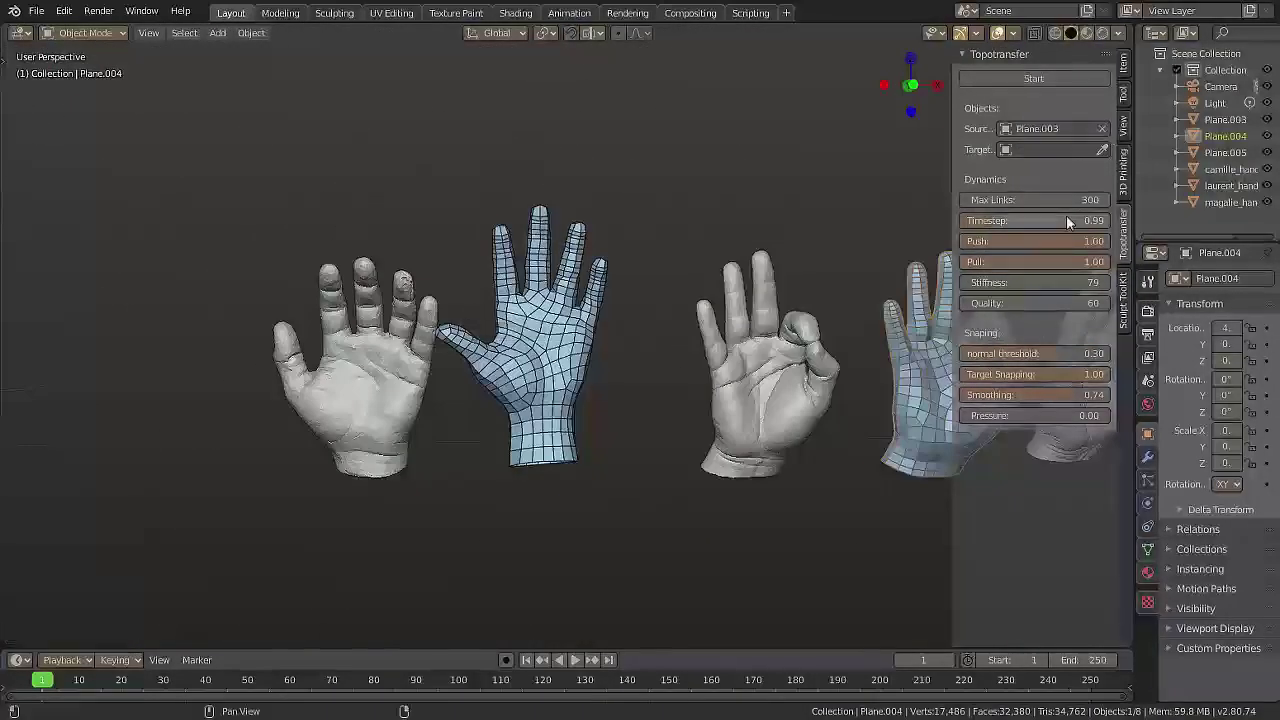
{"action": "left_click", "coordinate": [380, 332]}
{"action": "scroll", "coordinate": [831, 343], "scroll_direction": "up", "scroll_amount": 3}
{"action": "scroll", "coordinate": [943, 375], "scroll_direction": "up", "scroll_amount": 2}
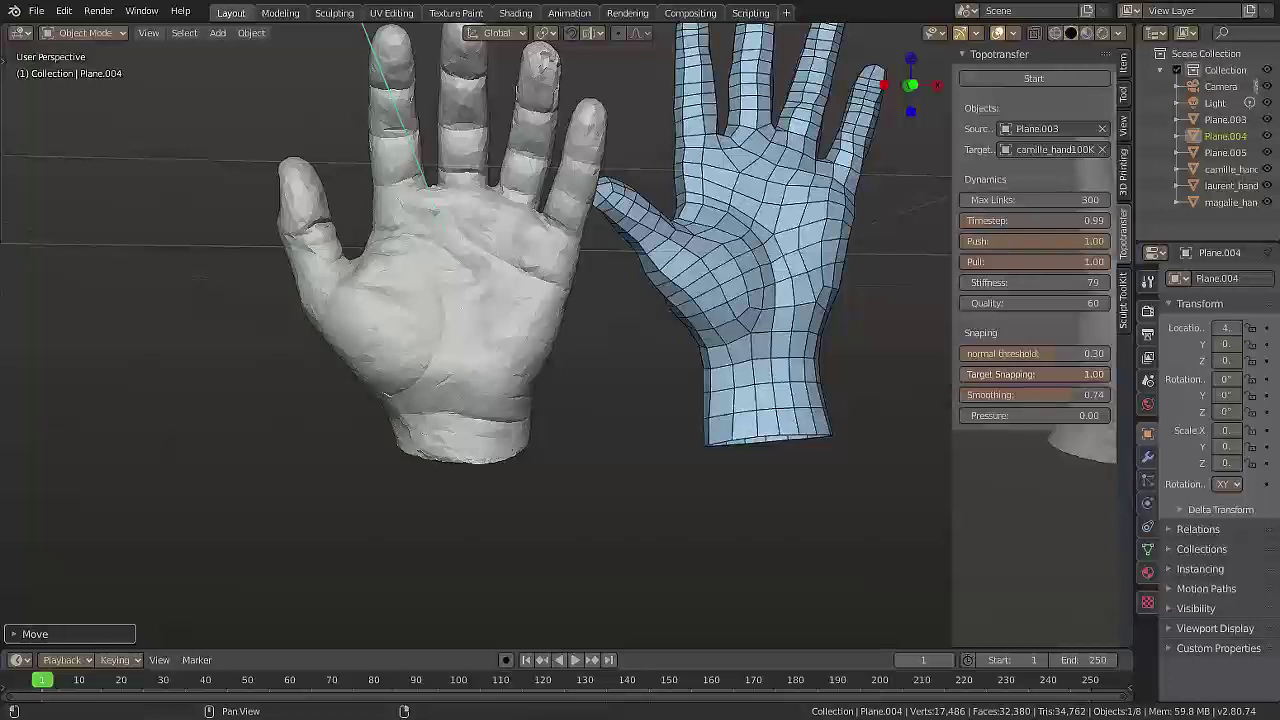
Set Smoothing to 0.00, start the wrap onto camille_hand100K, and raise Target Snapping
{"action": "left_click_drag", "start_coordinate": [1090, 394], "coordinate": [965, 394]}
{"action": "left_click", "coordinate": [1039, 80]}
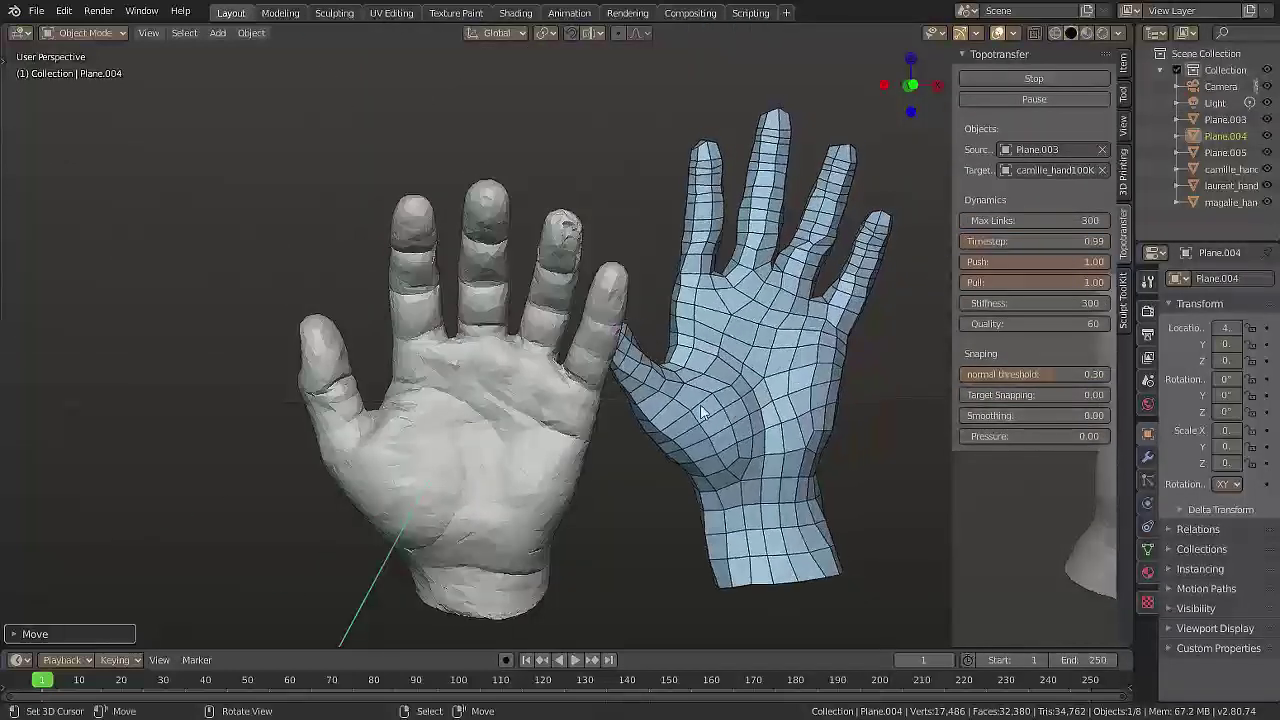
{"action": "mouse_move", "coordinate": [467, 443]}
{"action": "middle_mouse_down"}
{"action": "mouse_move", "coordinate": [593, 387]}
{"action": "mouse_move", "coordinate": [640, 430]}
{"action": "middle_mouse_up"}
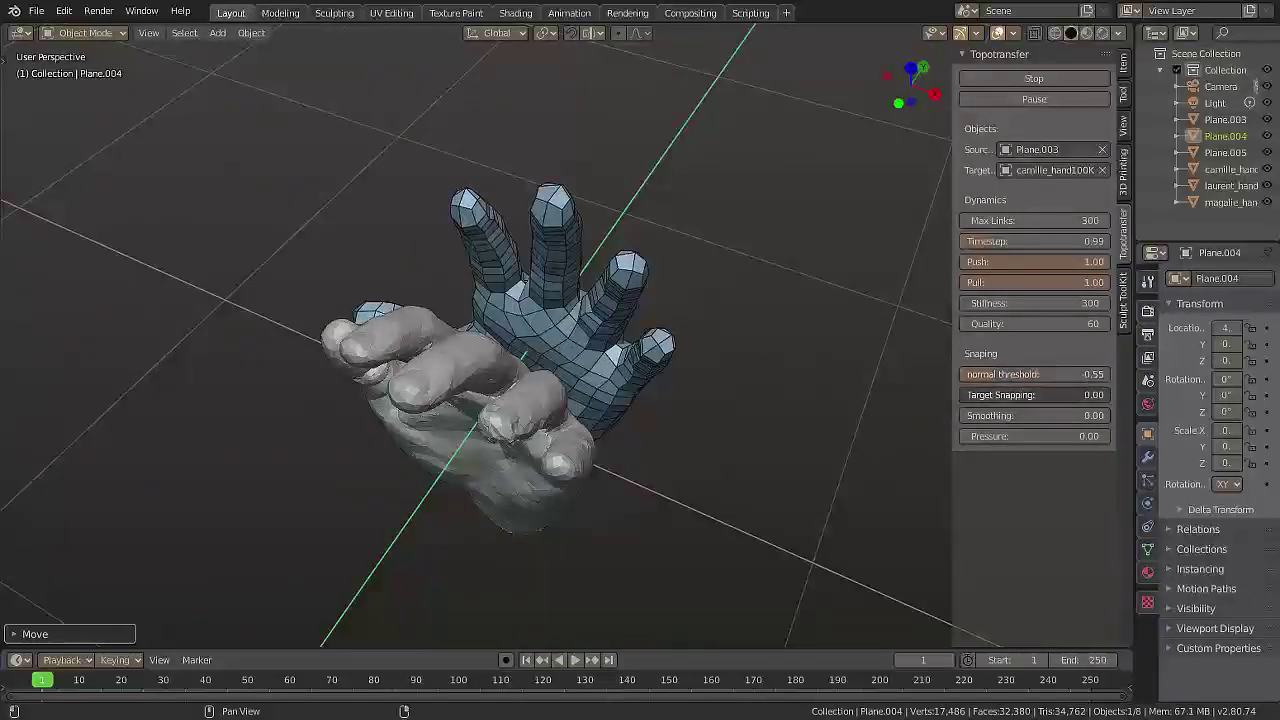
{"action": "left_click_drag", "start_coordinate": [986, 394], "coordinate": [1000, 394]}
{"action": "middle_click_drag", "start_coordinate": [760, 292], "coordinate": [397, 283]}
{"action": "middle_click_drag", "start_coordinate": [758, 238], "coordinate": [874, 401]}
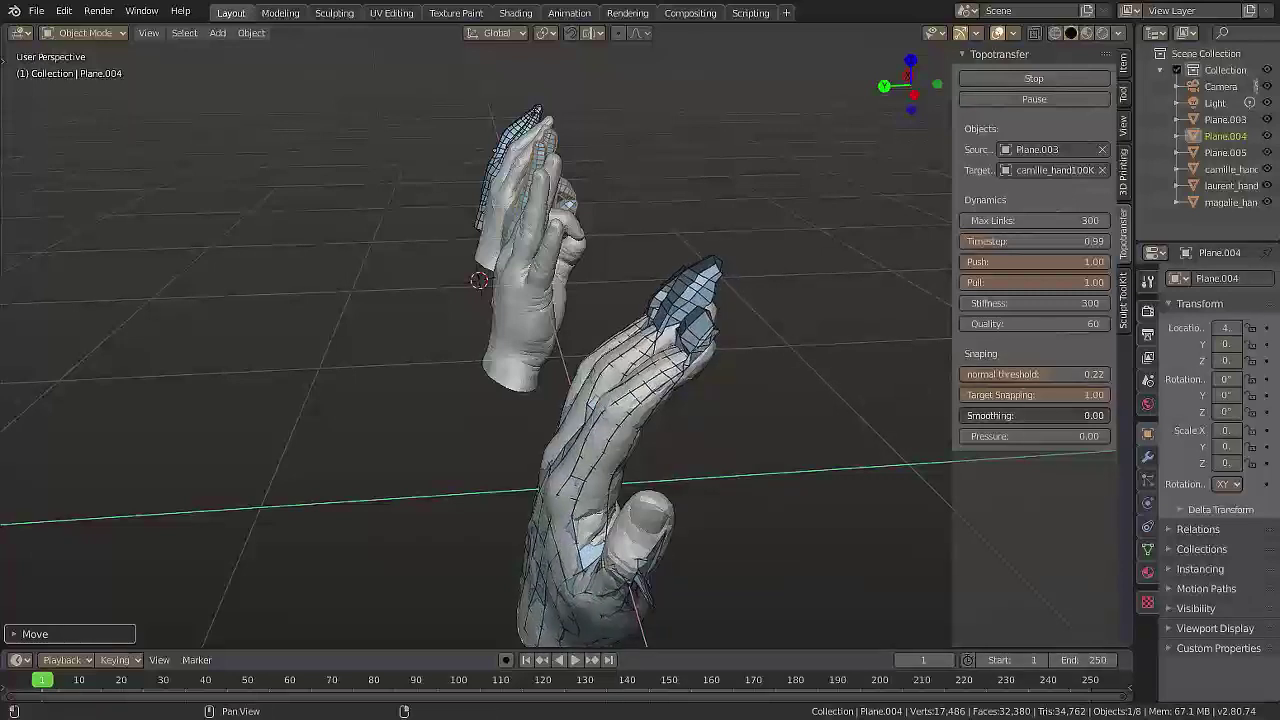
Drop the wrap Stiffness to 8, then raise it toward 51, orbiting to check the fit on camille_hand100K
{"action": "middle_click_drag", "start_coordinate": [577, 325], "coordinate": [477, 308]}
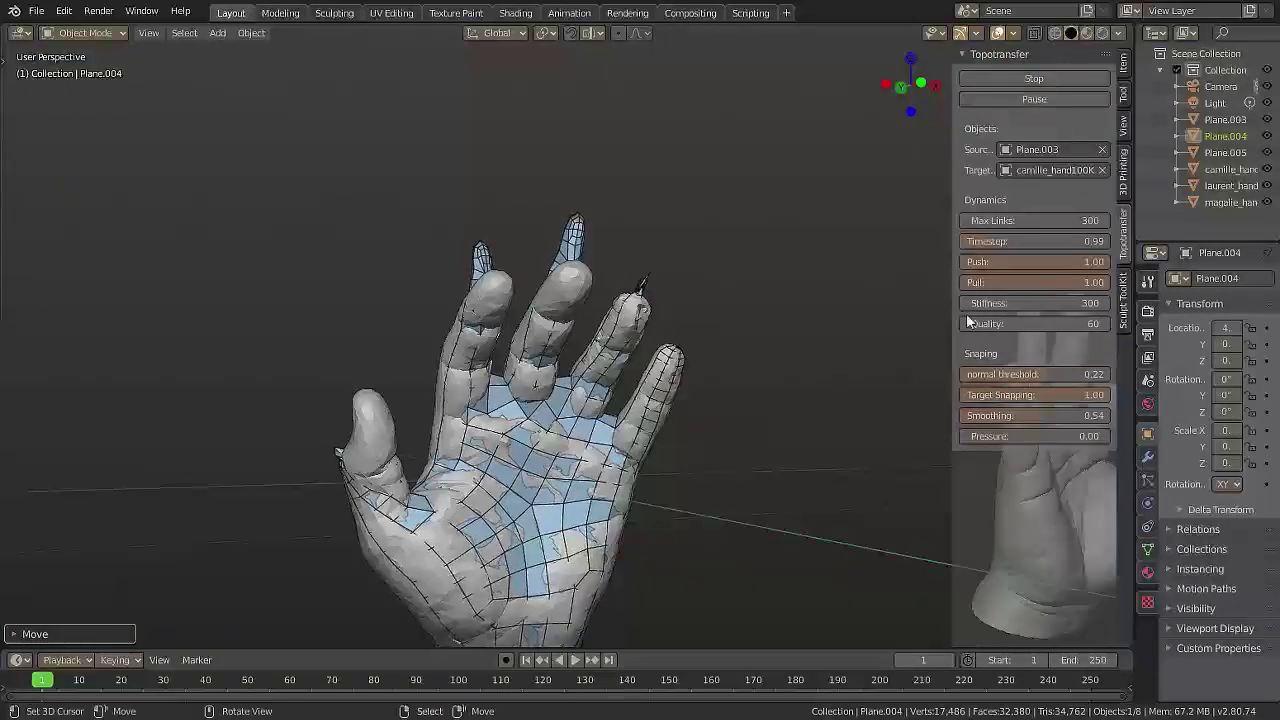
{"action": "type", "text": "8"}
{"action": "key", "text": "Return"}
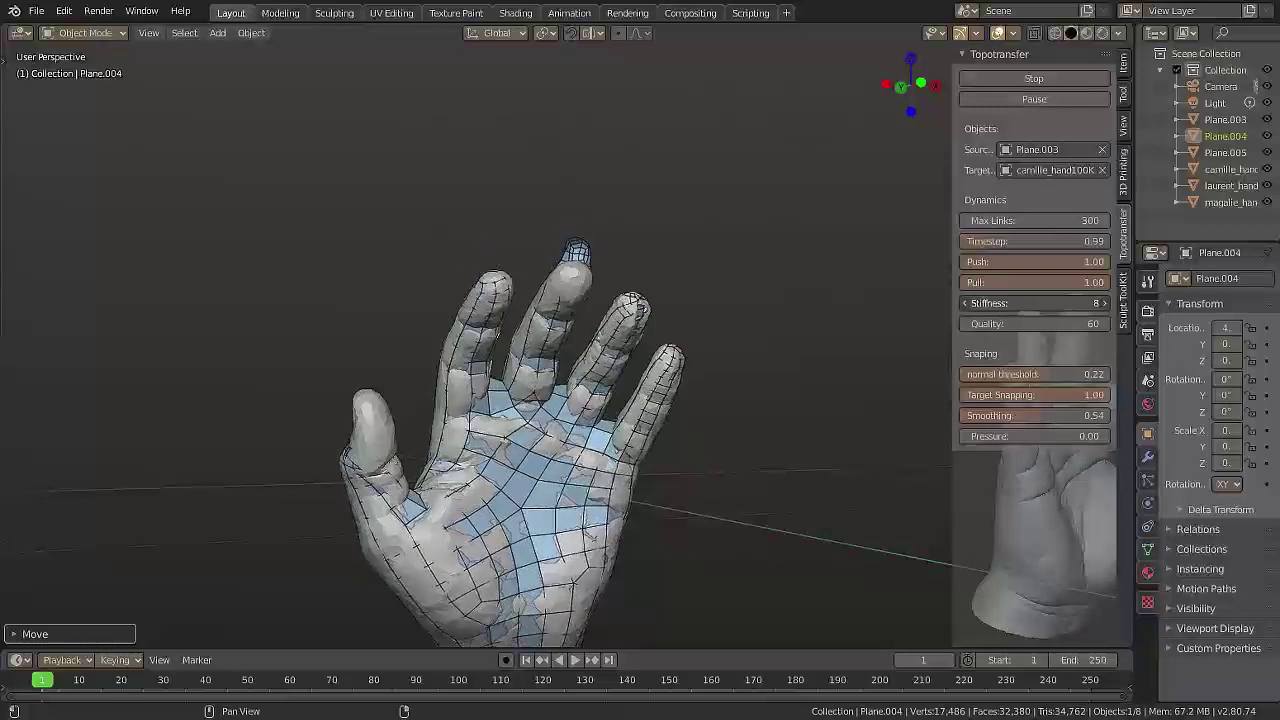
{"action": "left_click_drag", "start_coordinate": [1035, 303], "coordinate": [1041, 303]}
{"action": "middle_click_drag", "start_coordinate": [447, 330], "coordinate": [1090, 340]}
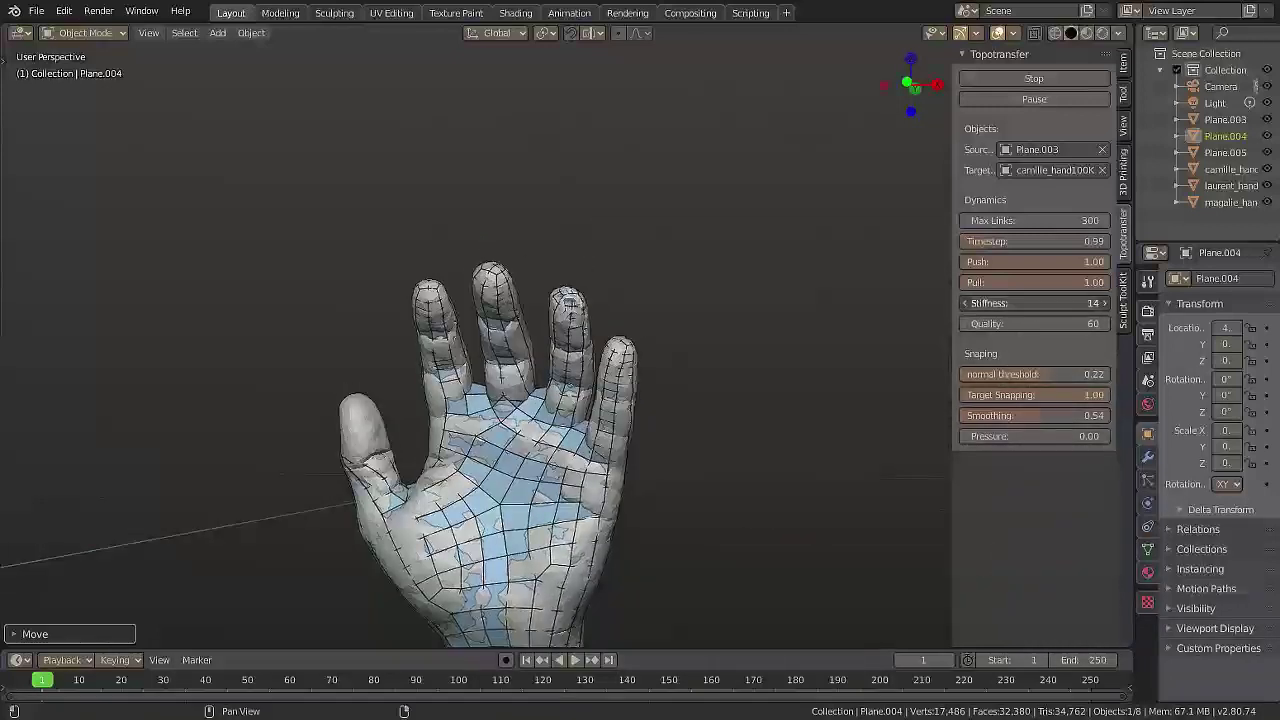
{"action": "middle_click_drag", "start_coordinate": [901, 332], "coordinate": [735, 413]}
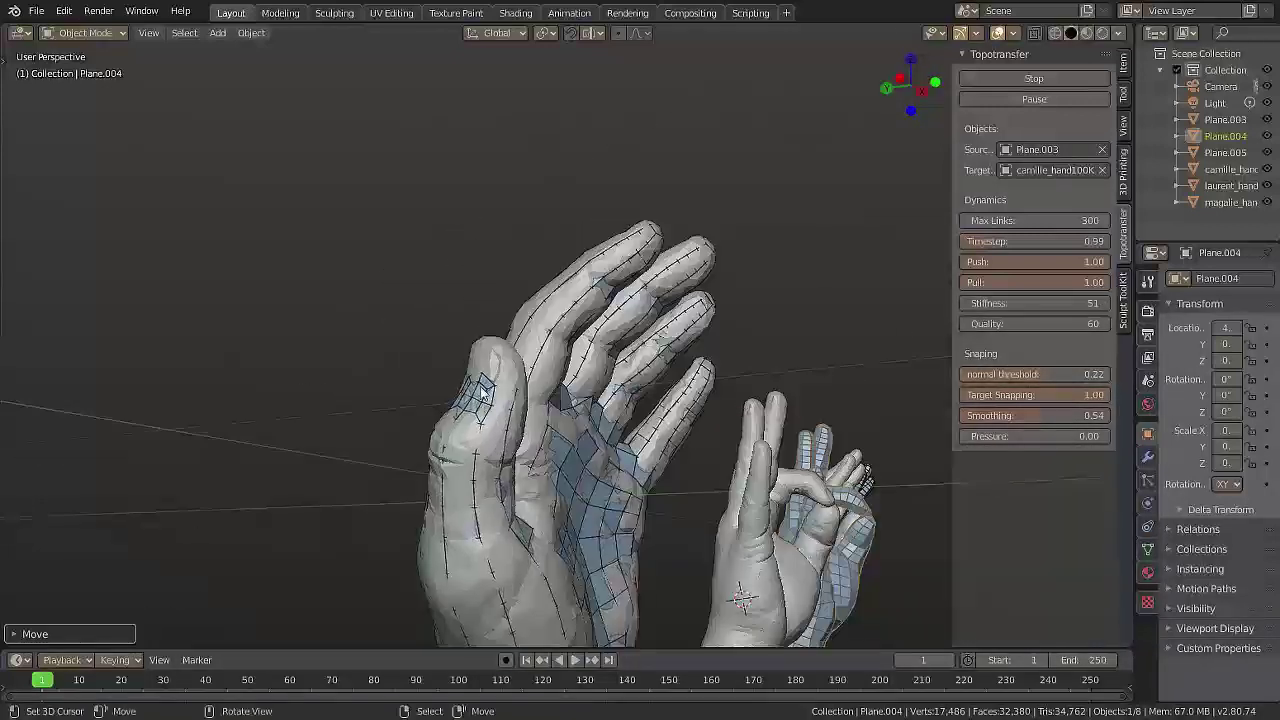
{"action": "mouse_move", "coordinate": [483, 390]}
{"action": "middle_mouse_down"}
{"action": "mouse_move", "coordinate": [683, 487]}
{"action": "mouse_move", "coordinate": [794, 423]}
{"action": "mouse_move", "coordinate": [903, 509]}
{"action": "mouse_move", "coordinate": [363, 331]}
{"action": "middle_mouse_up"}
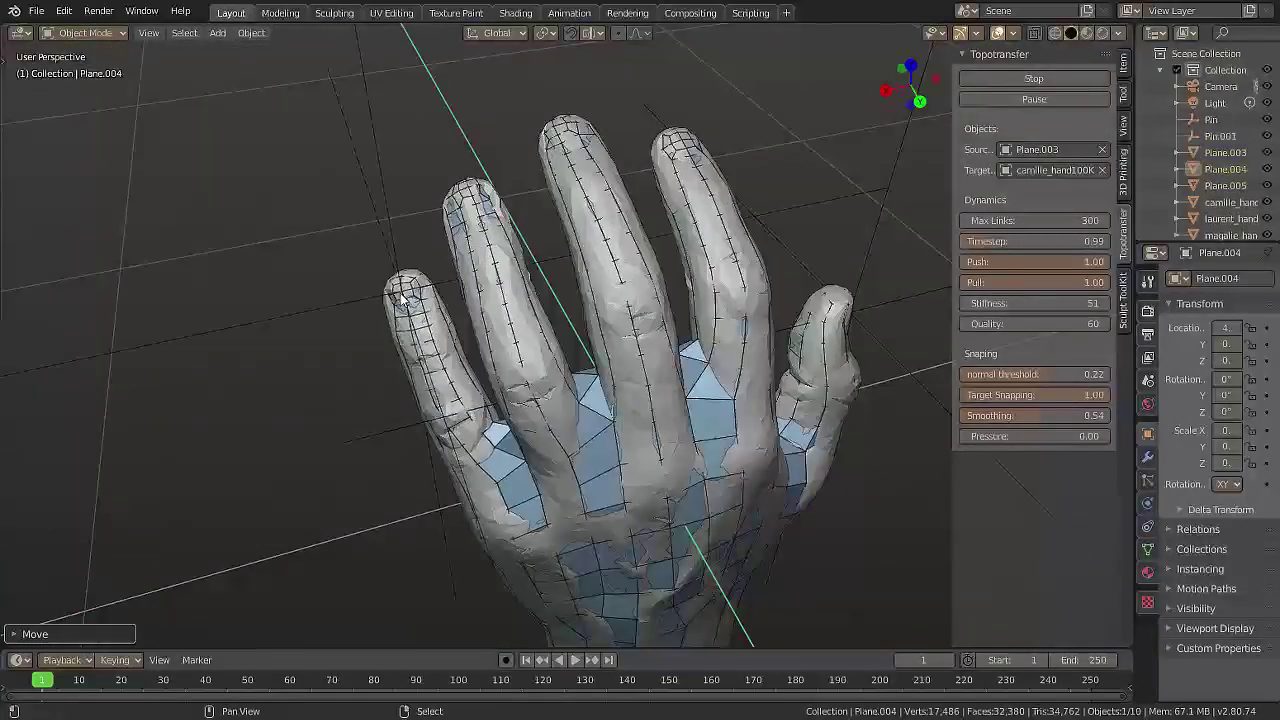
Add pins on the middle and remaining fingertips, from Pin.002 through Pin.005
{"action": "left_click", "coordinate": [468, 205]}
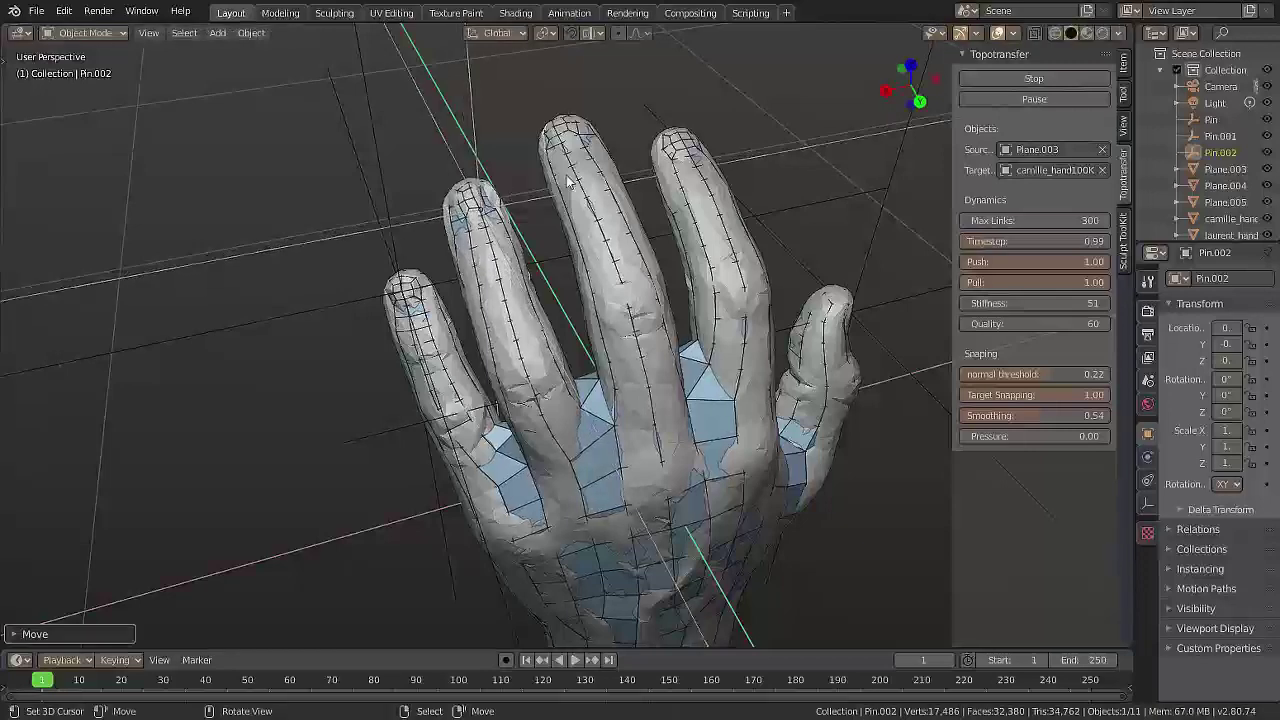
{"action": "left_click", "coordinate": [577, 133]}
{"action": "mouse_move", "coordinate": [620, 126]}
{"action": "middle_mouse_down"}
{"action": "mouse_move", "coordinate": [651, 183]}
{"action": "mouse_move", "coordinate": [749, 280]}
{"action": "mouse_move", "coordinate": [671, 167]}
{"action": "mouse_move", "coordinate": [638, 280]}
{"action": "middle_mouse_up"}
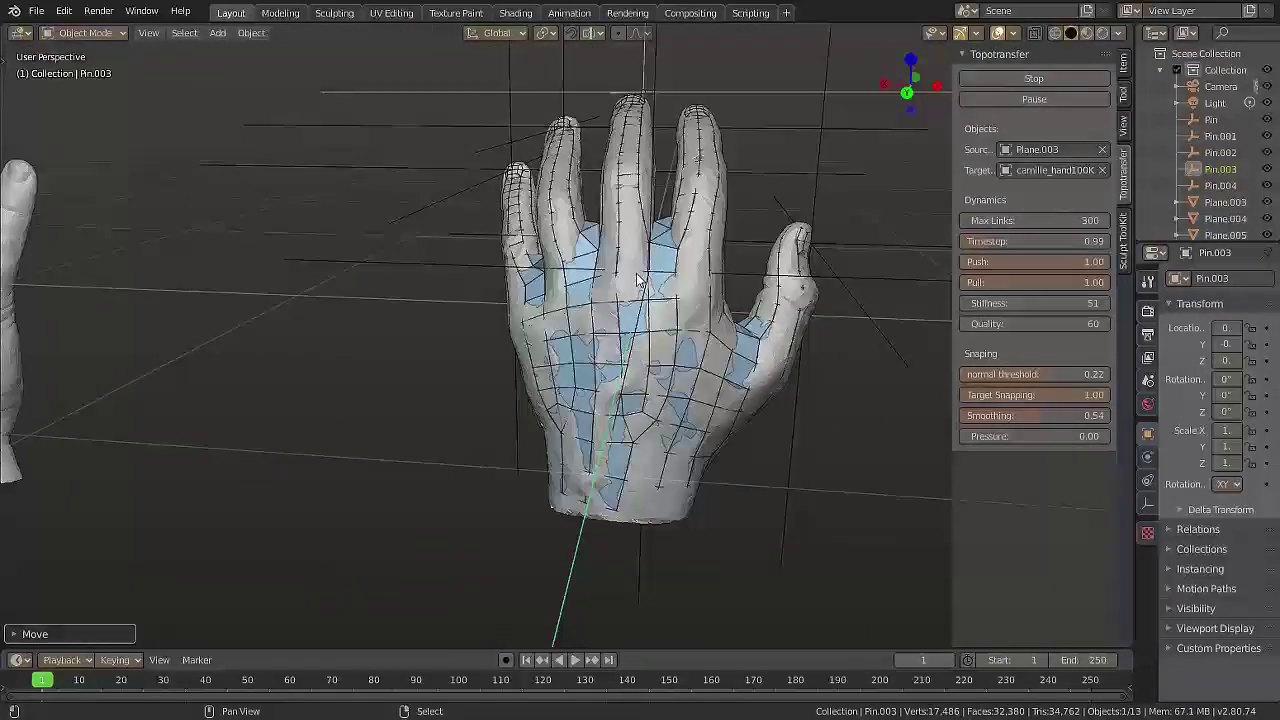
{"action": "left_click", "coordinate": [769, 280]}
{"action": "mouse_move", "coordinate": [769, 280]}
{"action": "middle_mouse_down"}
{"action": "mouse_move", "coordinate": [844, 188]}
{"action": "mouse_move", "coordinate": [809, 263]}
{"action": "mouse_move", "coordinate": [518, 117]}
{"action": "middle_mouse_up"}
{"action": "left_click", "coordinate": [844, 188]}
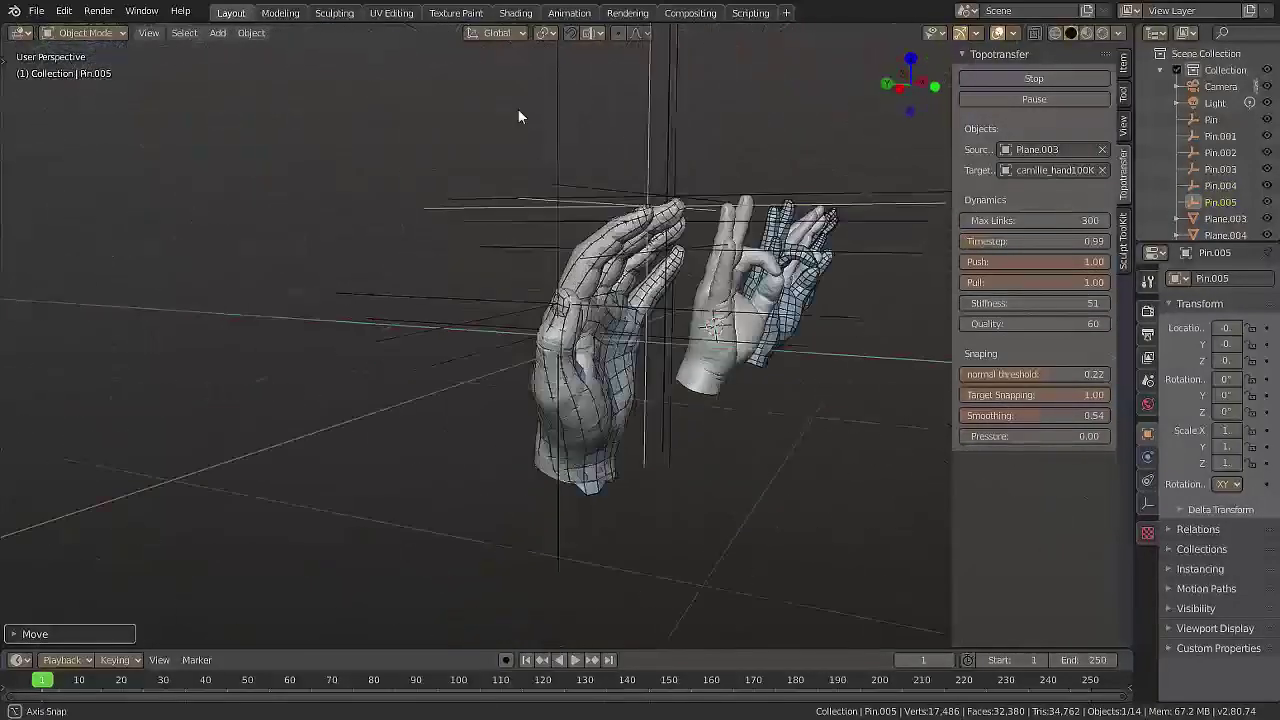
Stop the live wrap simulation
{"action": "left_click", "coordinate": [1034, 78]}
{"action": "key", "text": "shift+g"}
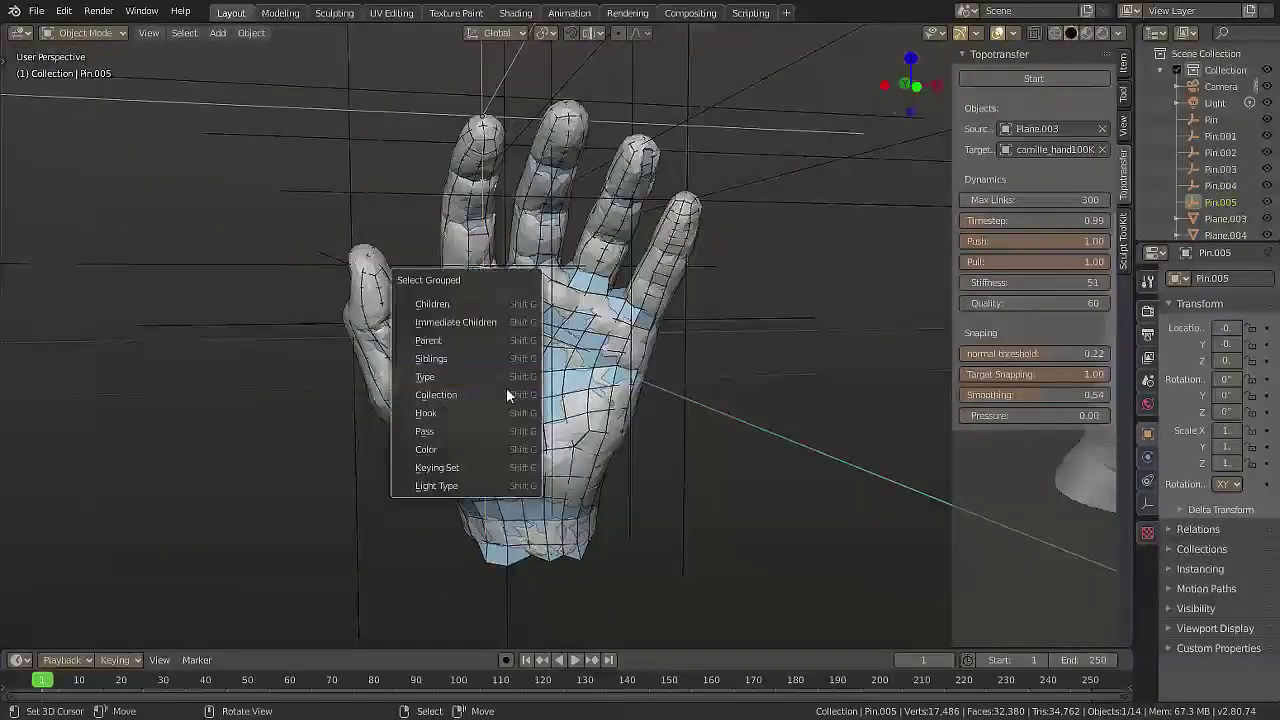
{"action": "key", "text": "Escape"}
{"action": "scroll", "coordinate": [690, 245], "scroll_direction": "down", "scroll_amount": 4}
{"action": "key", "text": "ctrl+z"}
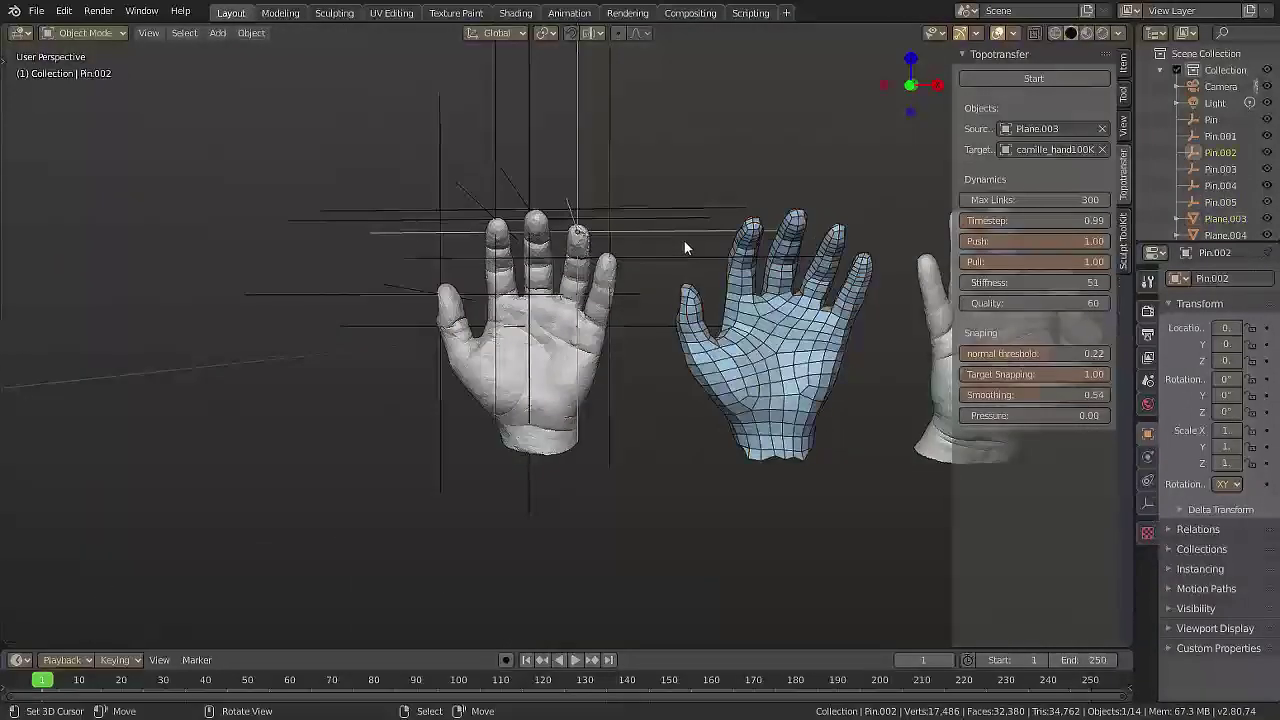
Select all six pins by type, delete them, and view the row of hands
{"action": "key", "text": "shift+g"}
{"action": "left_click", "coordinate": [684, 241]}
{"action": "key", "text": "Delete"}
{"action": "mouse_move", "coordinate": [684, 241]}
{"action": "middle_mouse_down", "text": "shift"}
{"action": "mouse_move", "coordinate": [465, 274]}
{"action": "mouse_move", "coordinate": [676, 270]}
{"action": "middle_mouse_up", "text": "shift"}
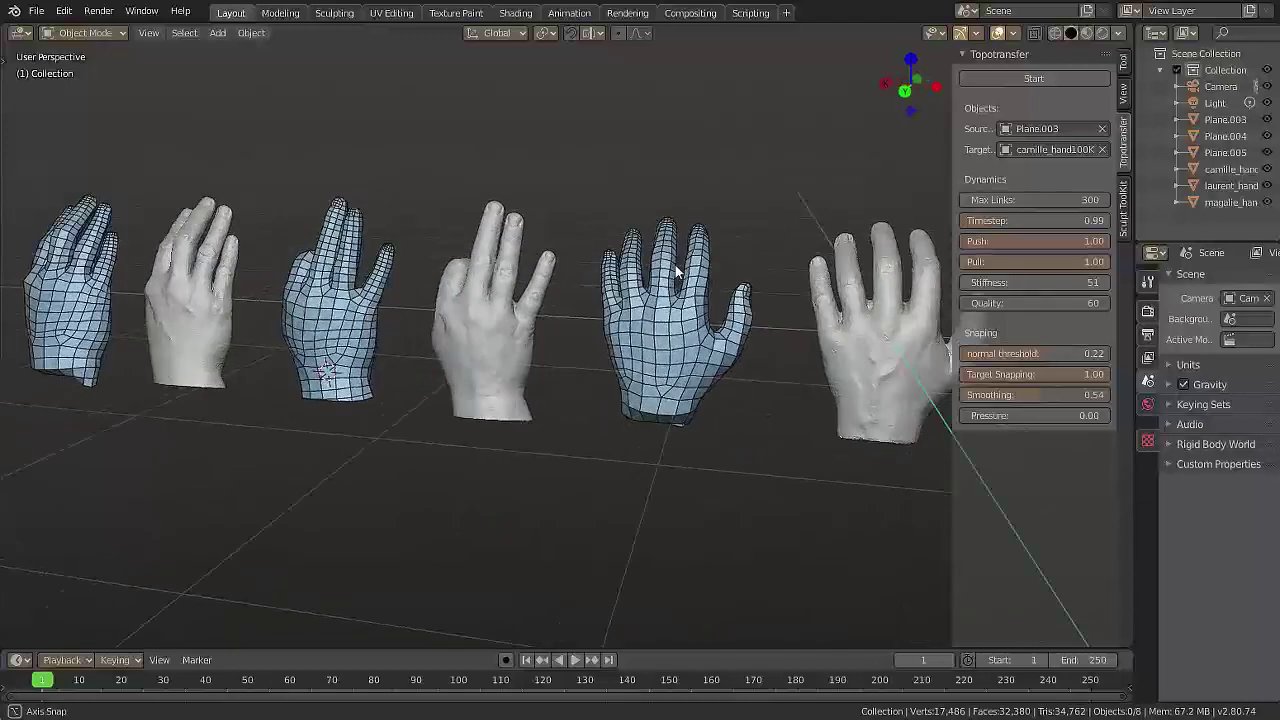
{"action": "middle_click_drag", "start_coordinate": [676, 272], "coordinate": [466, 229]}
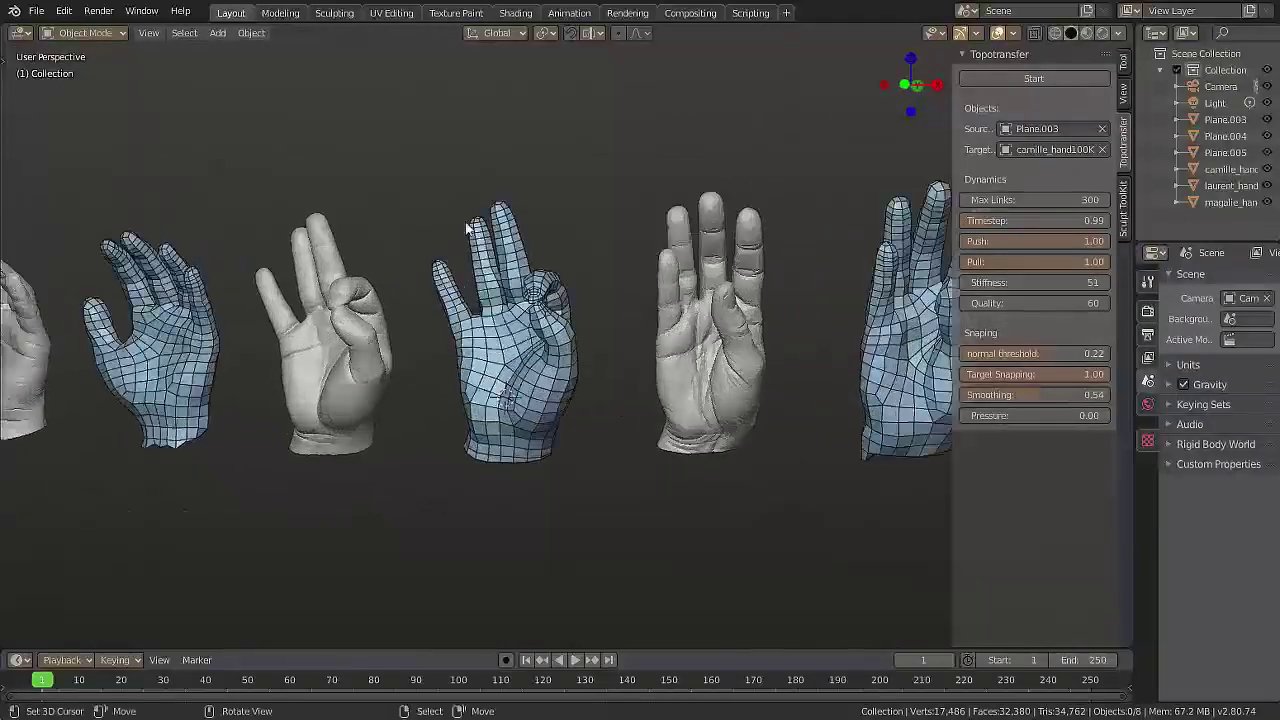